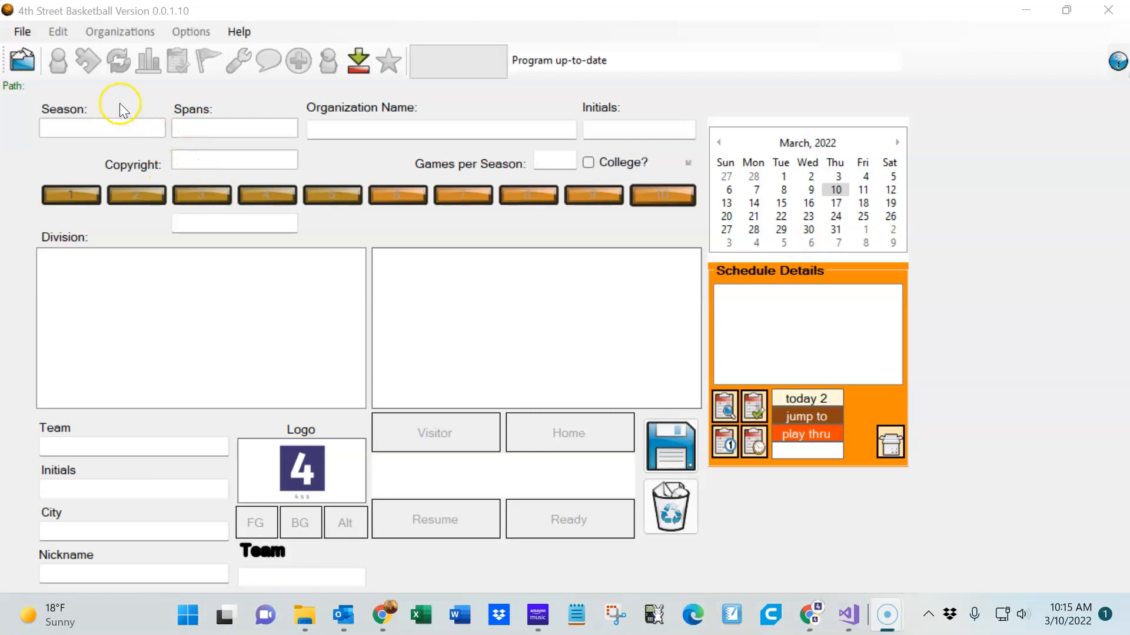
Open the recent 1980-81 league file BK1980-81v1.X4BK and launch the Meld tool
{"action": "left_click", "coordinate": [23, 33]}
{"action": "left_click", "coordinate": [44, 88]}
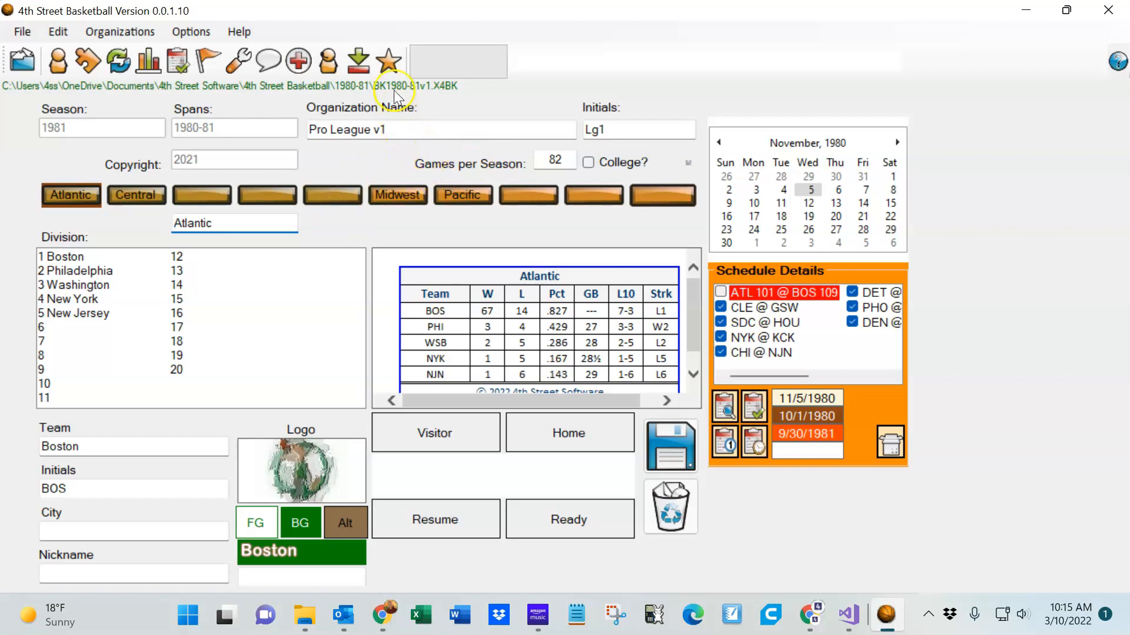
{"action": "left_click", "coordinate": [387, 61]}
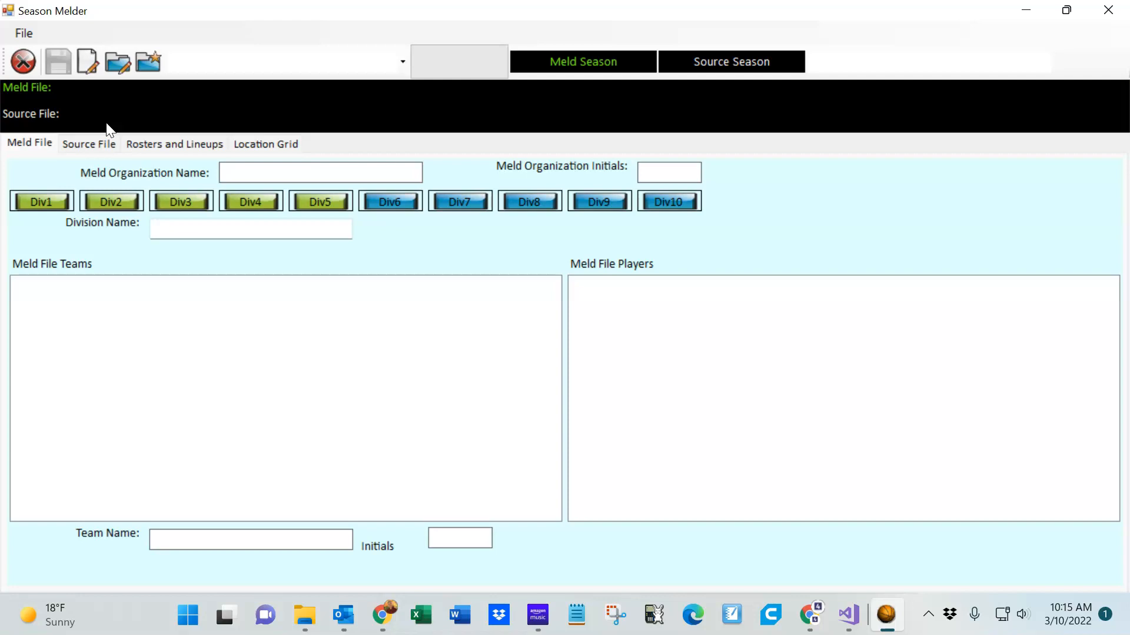
Create a new meld file for season 1956 with span 1955-56, declining the college option
{"action": "left_click", "coordinate": [87, 61]}
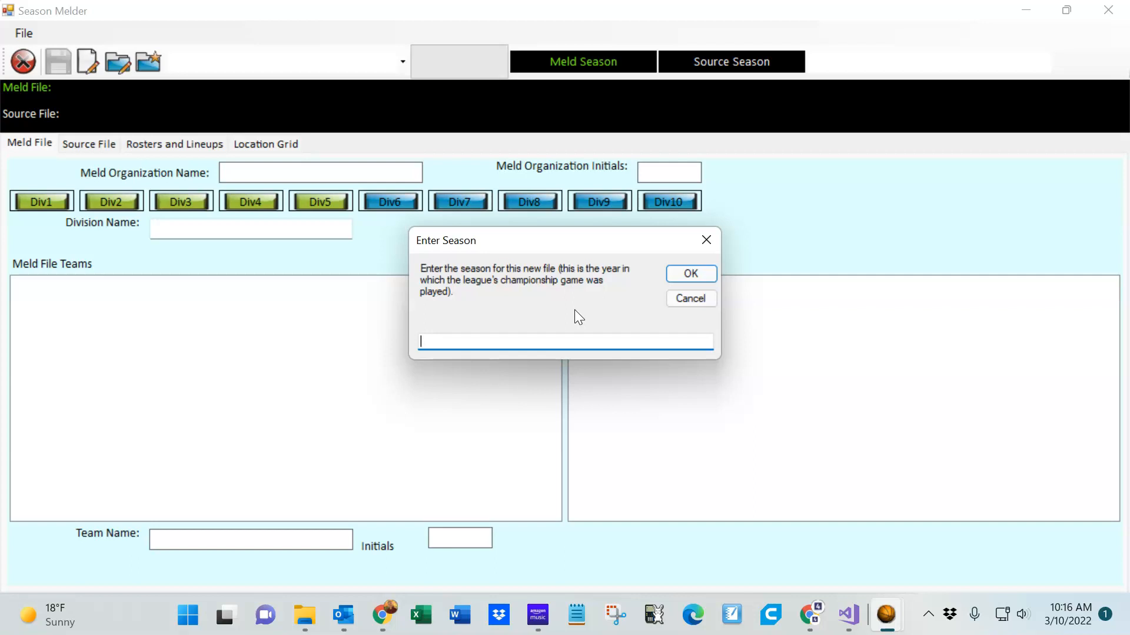
{"action": "type", "text": "1956"}
{"action": "key", "text": "Return"}
{"action": "type", "text": "1955-56"}
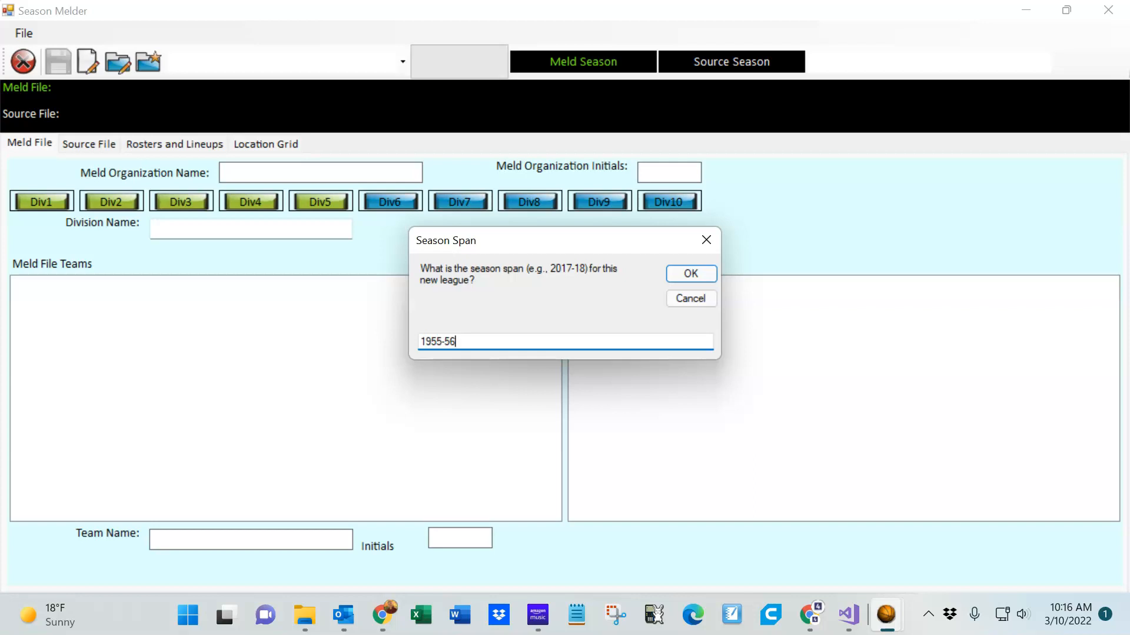
{"action": "key", "text": "Return"}
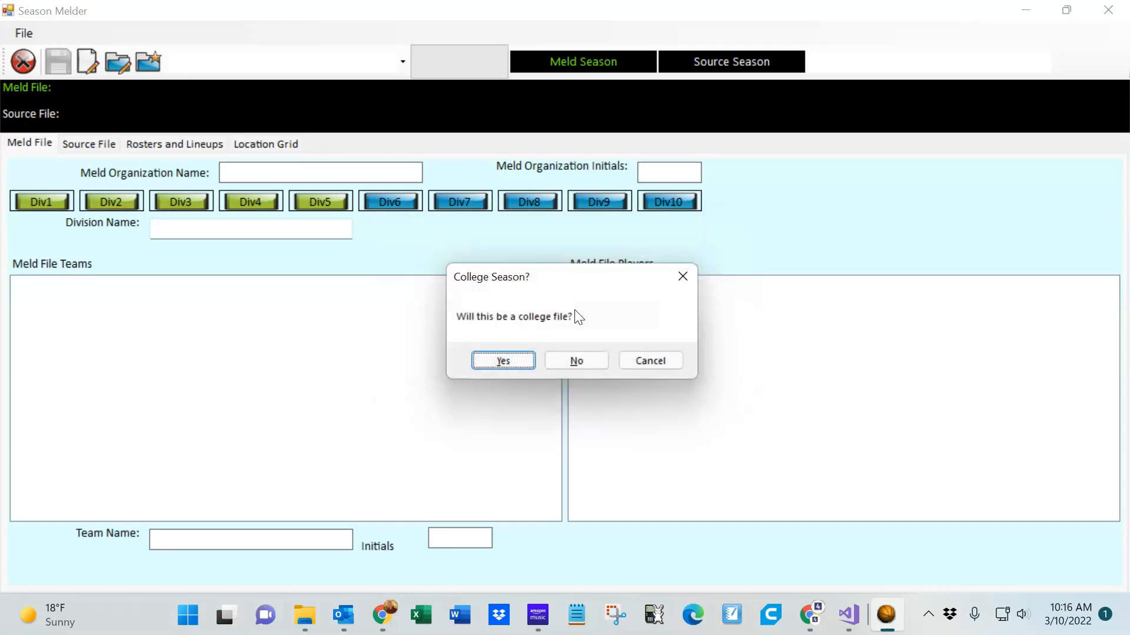
{"action": "left_click", "coordinate": [576, 369]}
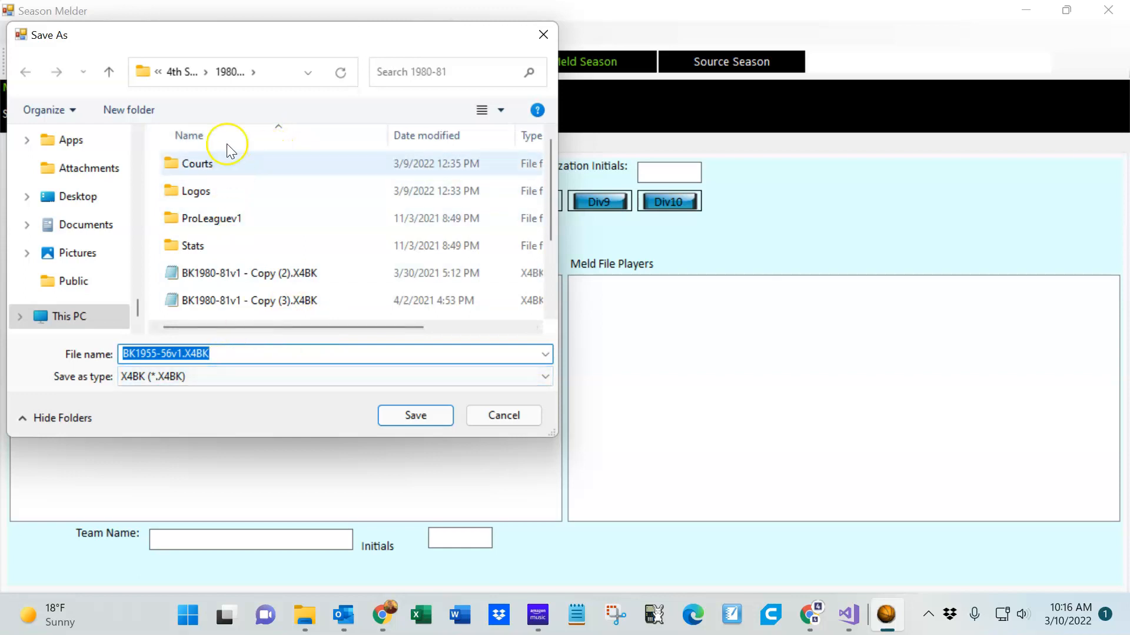
In the 4th Street Basketball folder, create a new folder named 1955-56 and open it
{"action": "left_click", "coordinate": [183, 75]}
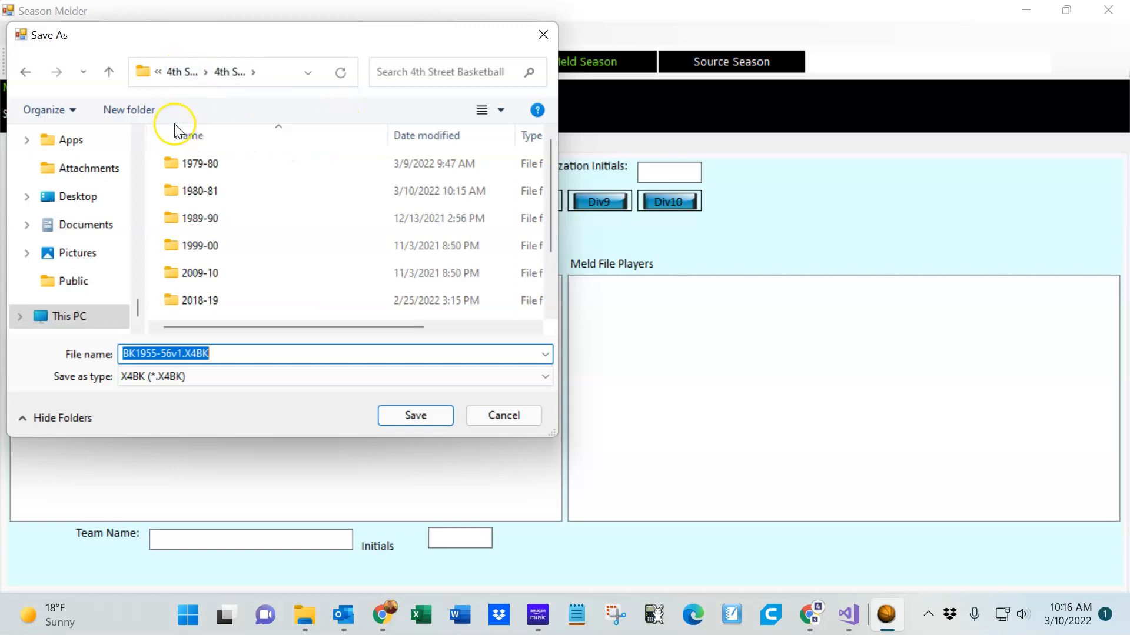
{"action": "left_click", "coordinate": [146, 111]}
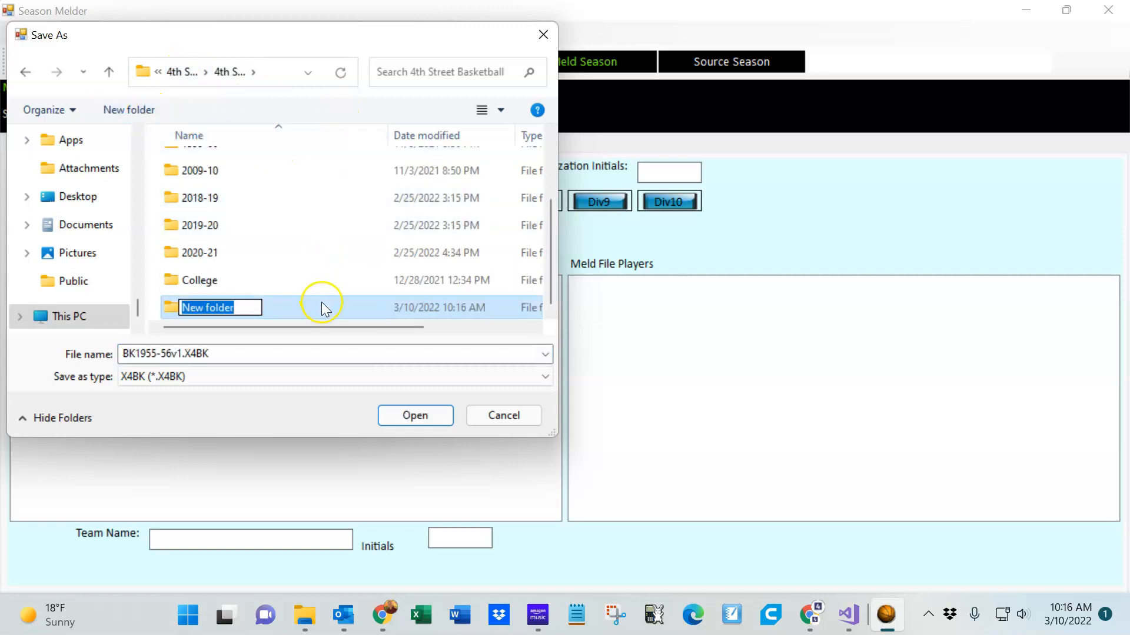
{"action": "type", "text": "19"}
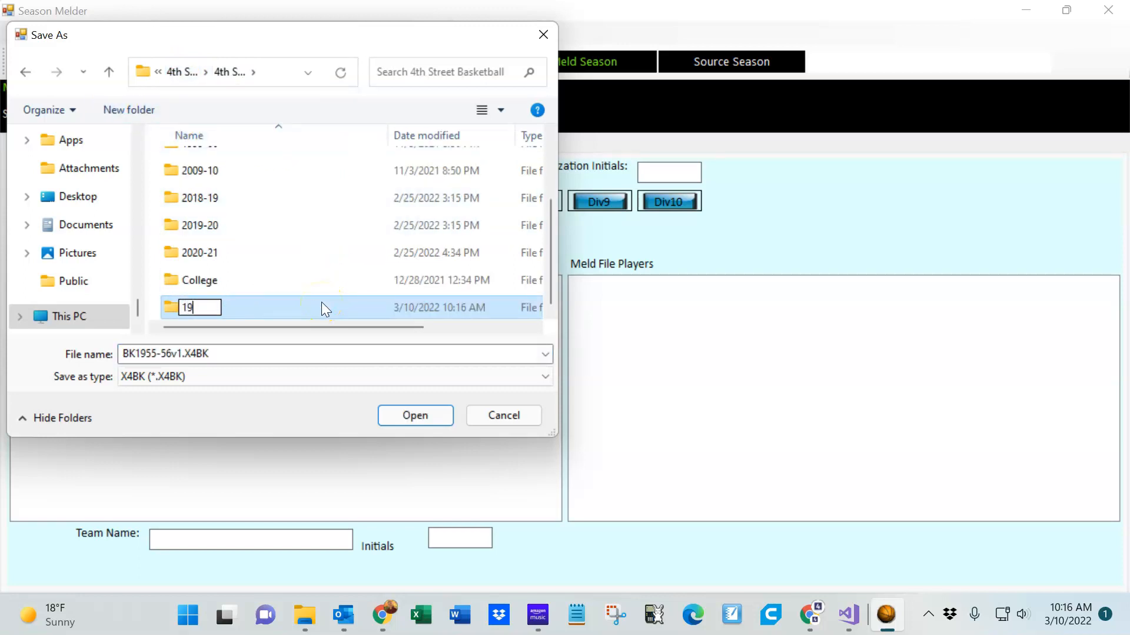
{"action": "type", "text": "55-56"}
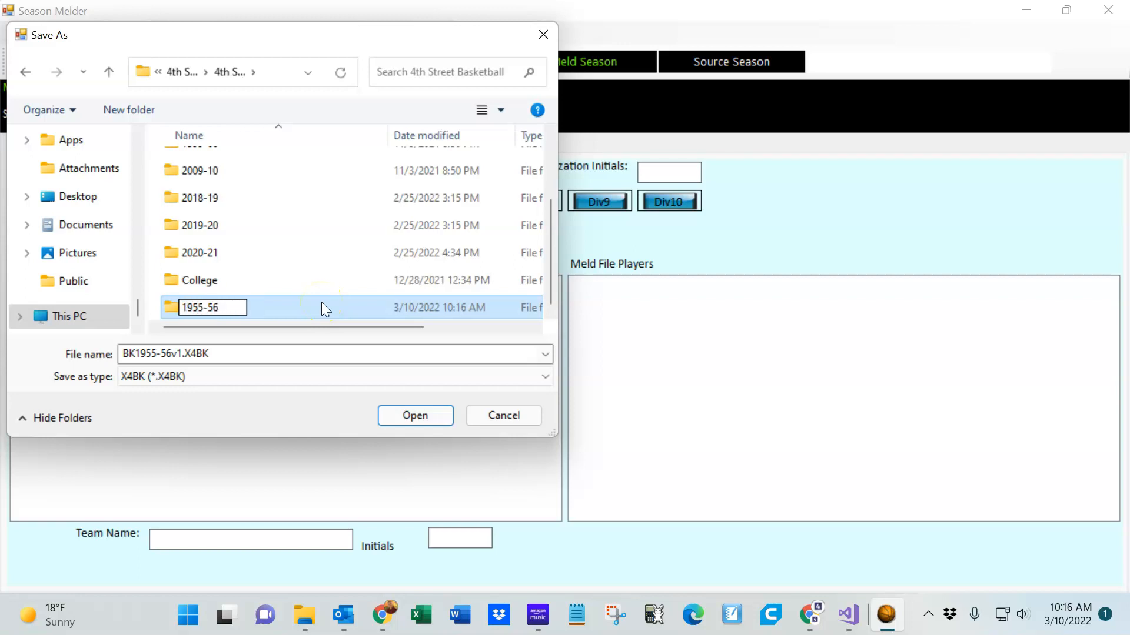
{"action": "left_click", "coordinate": [222, 287]}
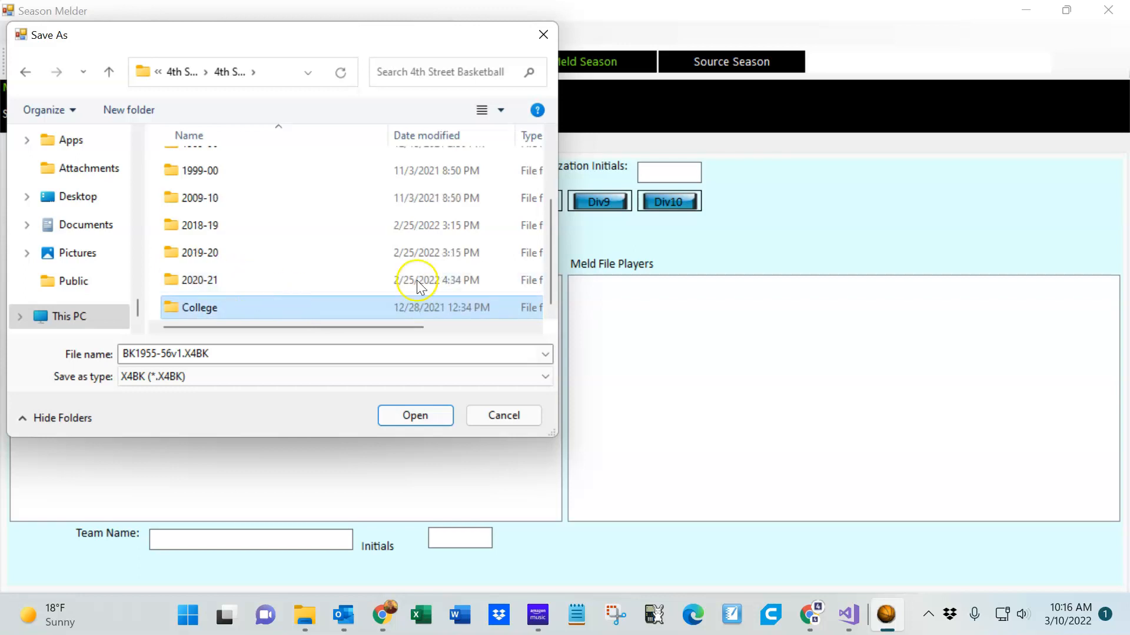
{"action": "scroll", "coordinate": [556, 268], "scroll_direction": "up", "scroll_amount": 2}
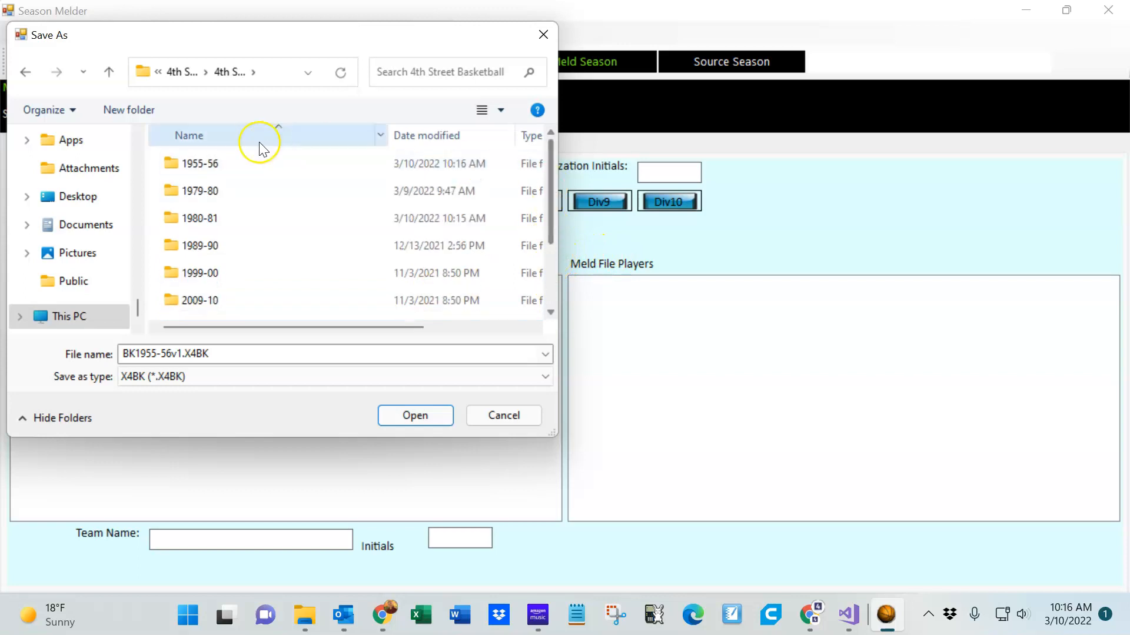
{"action": "double_click", "coordinate": [216, 165]}
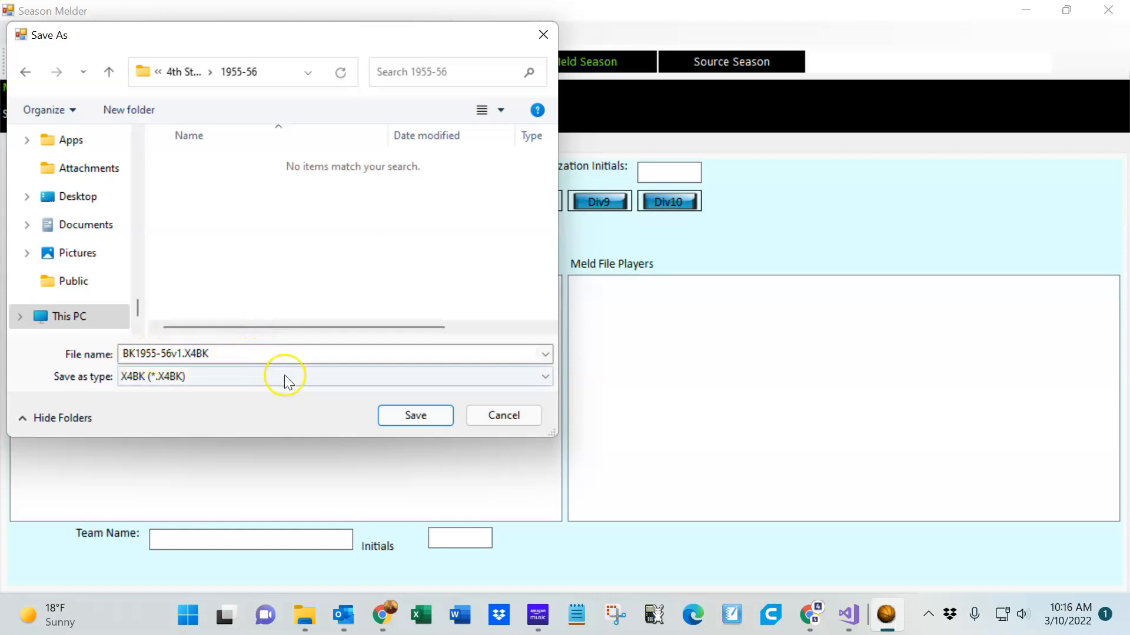
Save the new file as BKmeld1955-56v1.X4BK and acknowledge the completion message
{"action": "double_click", "coordinate": [172, 354]}
{"action": "left_click", "coordinate": [168, 354]}
{"action": "left_click", "coordinate": [136, 354]}
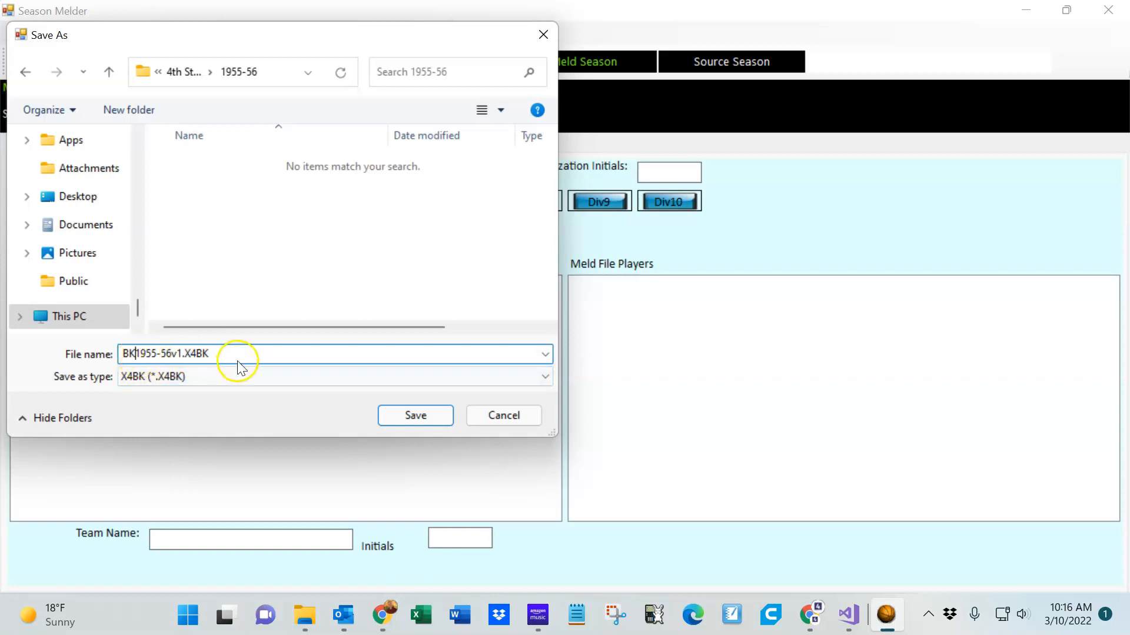
{"action": "type", "text": "meld"}
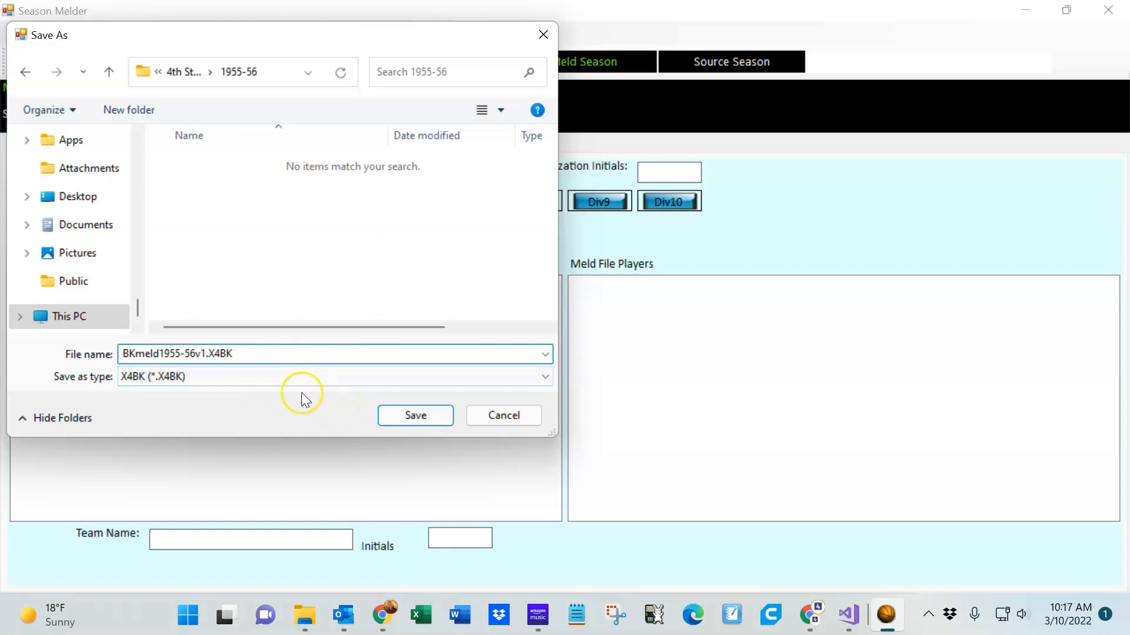
{"action": "left_click", "coordinate": [422, 416]}
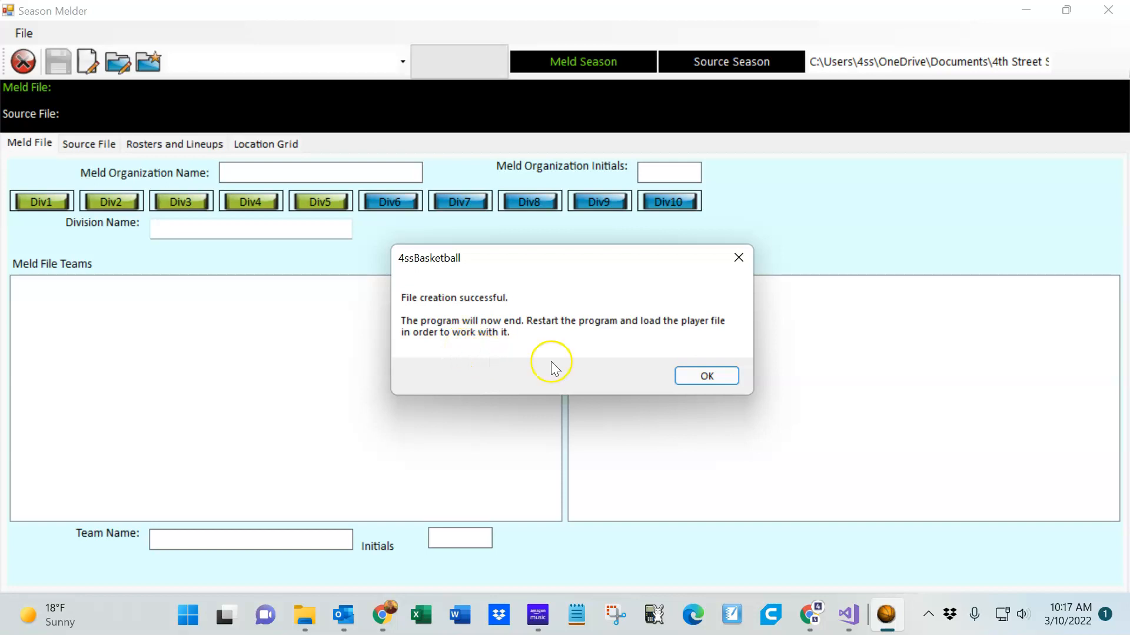
{"action": "left_click", "coordinate": [707, 377]}
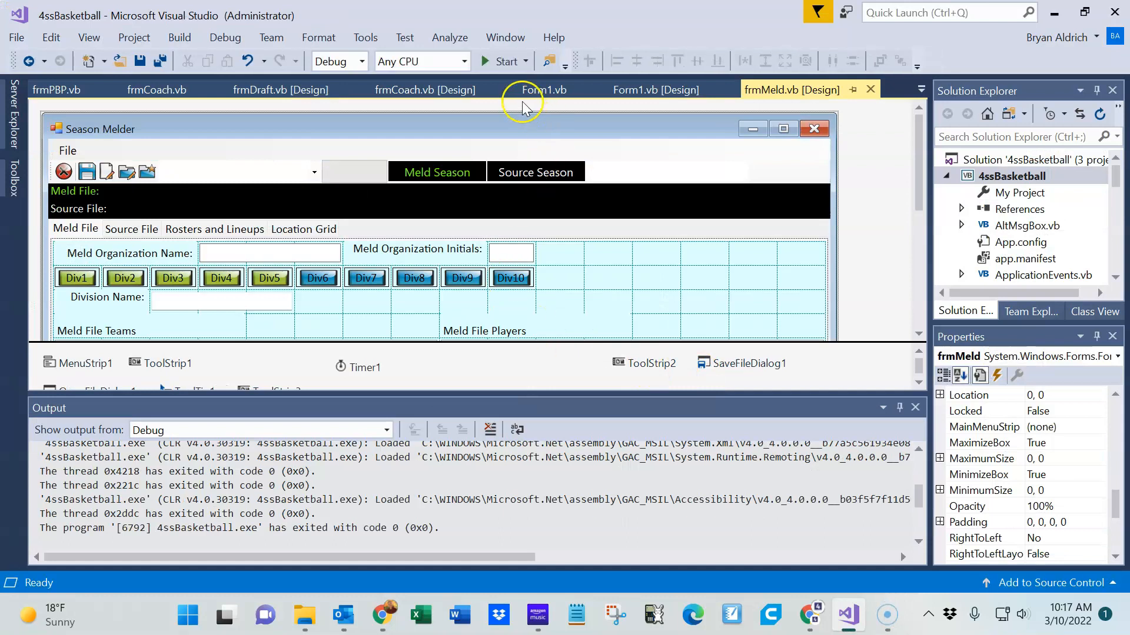
Restart the program and open BKmeld1955-56v1.X4BK from the 1955-56 folder
{"action": "left_click", "coordinate": [495, 58]}
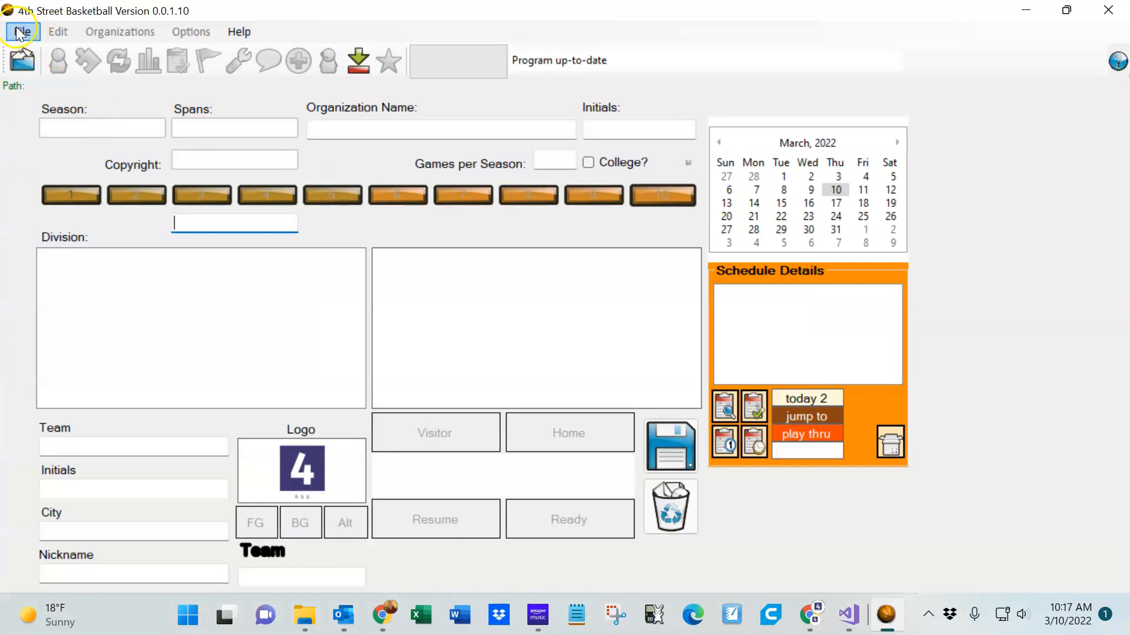
{"action": "left_click", "coordinate": [22, 60]}
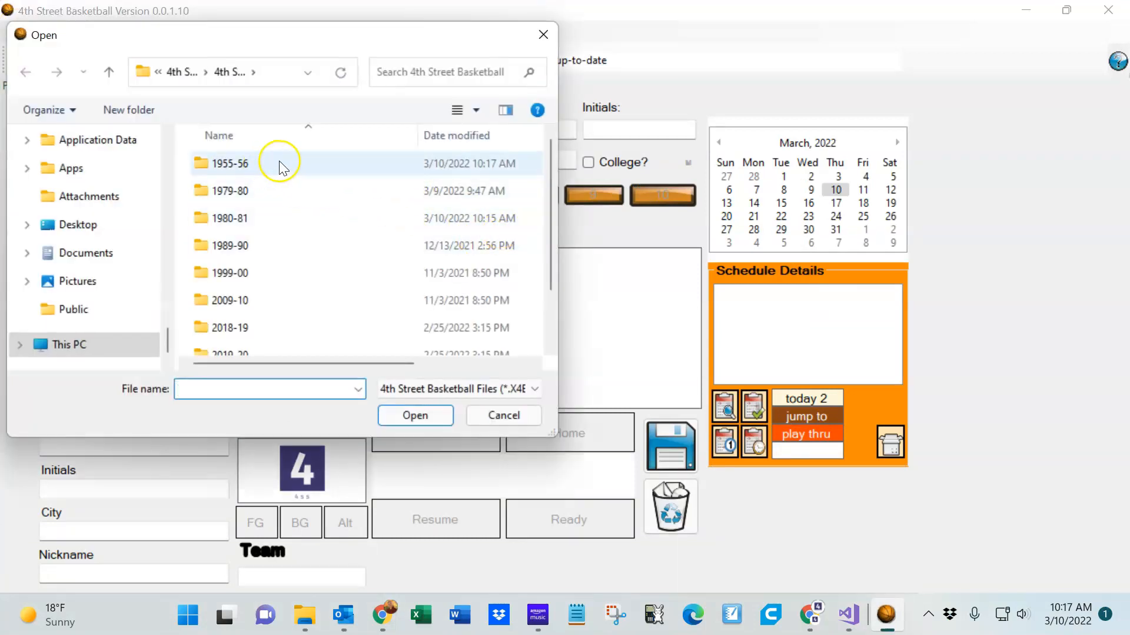
{"action": "left_click_drag", "start_coordinate": [265, 43], "coordinate": [405, 66]}
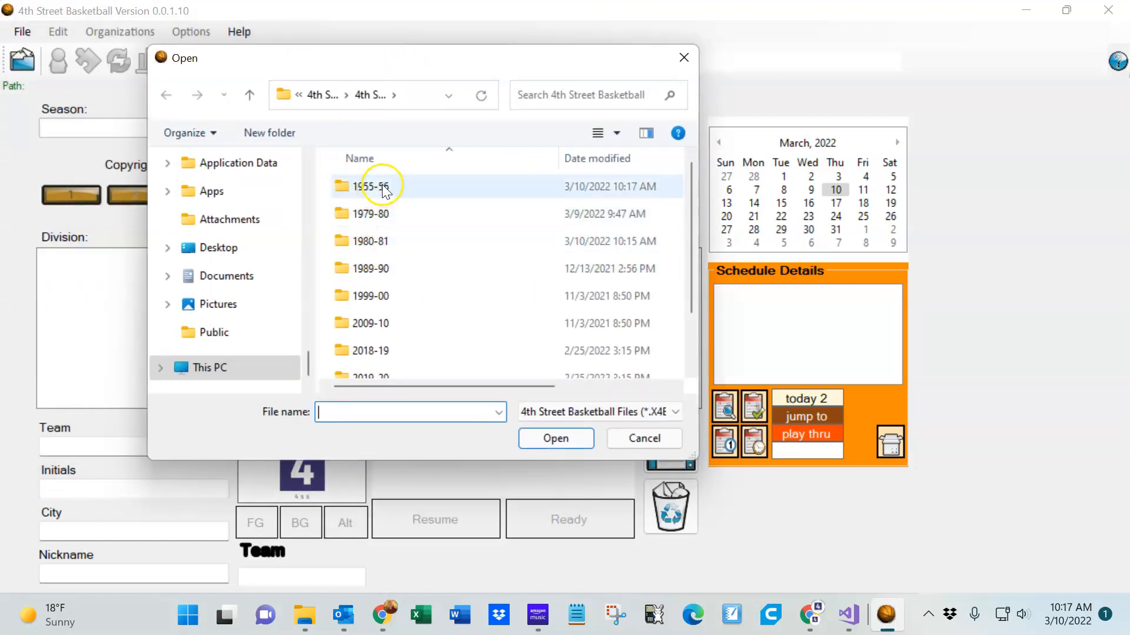
{"action": "double_click", "coordinate": [405, 192]}
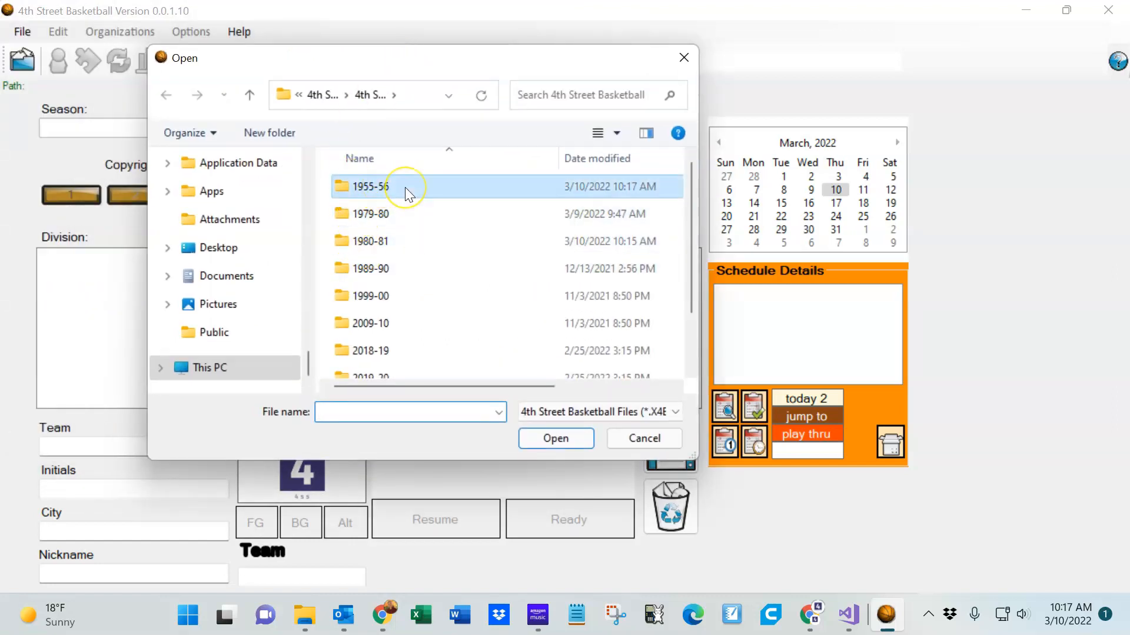
{"action": "double_click", "coordinate": [405, 187]}
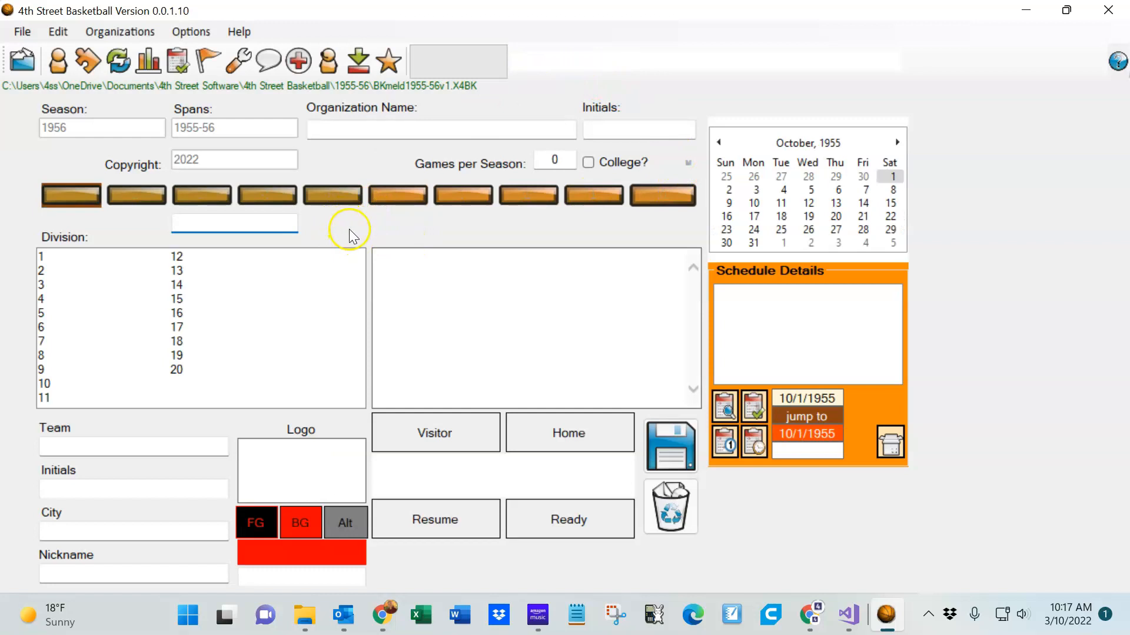
Set the organization name to Meld League 1, initials to MLD, and games per season to 82
{"action": "left_click", "coordinate": [400, 122]}
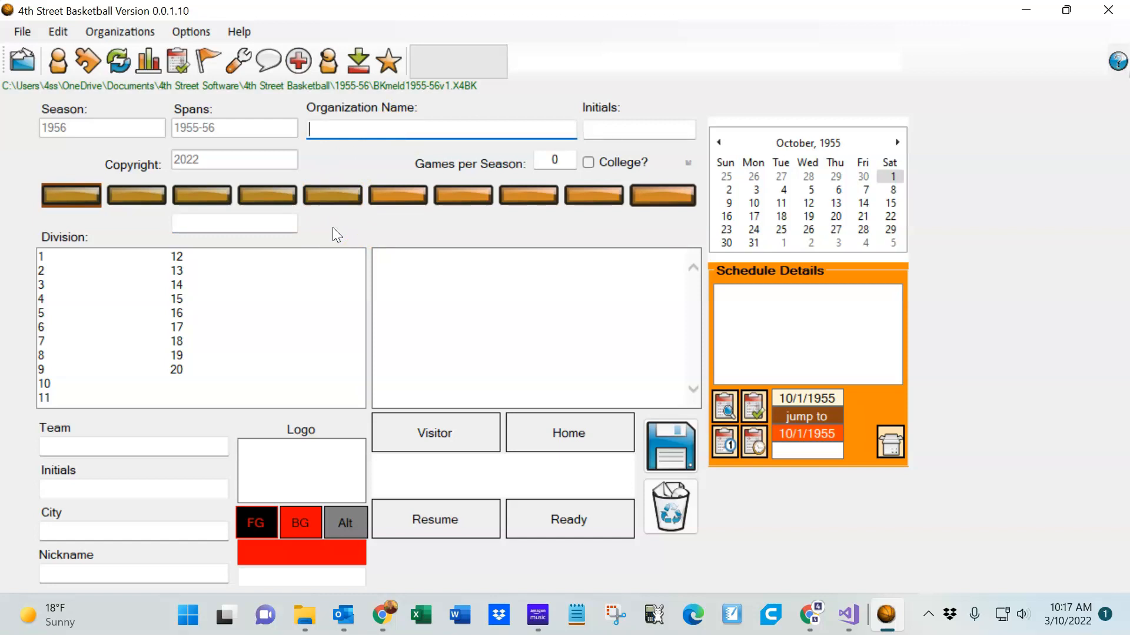
{"action": "type", "text": "Meld League 1"}
{"action": "key", "text": "Tab"}
{"action": "type", "text": "Mld"}
{"action": "key", "text": "BackSpace"}
{"action": "key", "text": "BackSpace"}
{"action": "key", "text": "BackSpace"}
{"action": "type", "text": "MLD"}
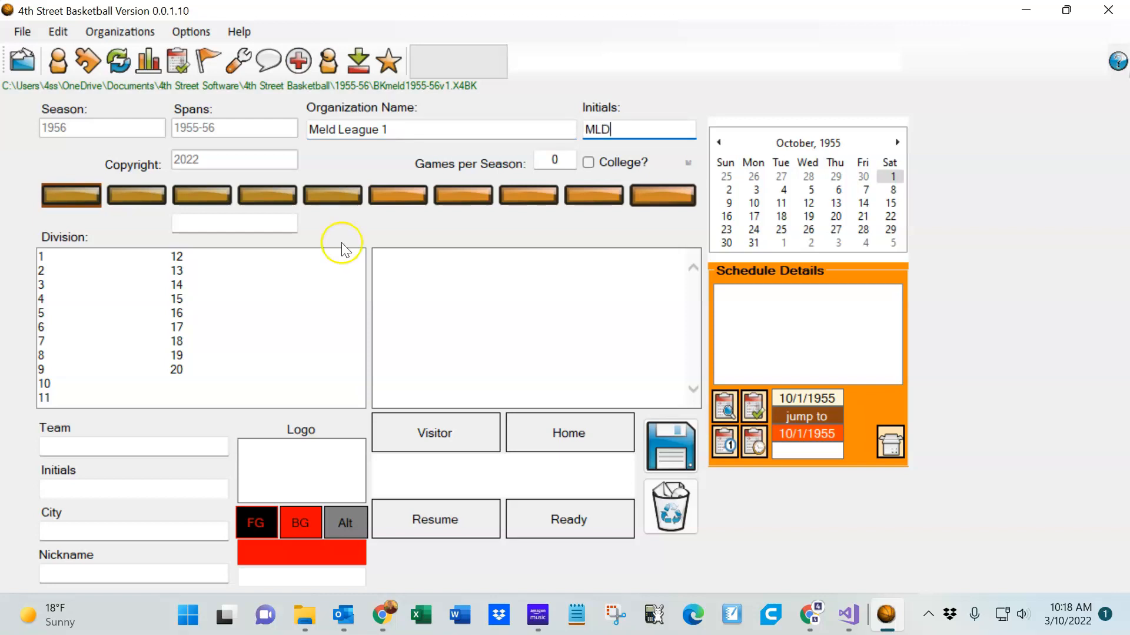
{"action": "double_click", "coordinate": [553, 160]}
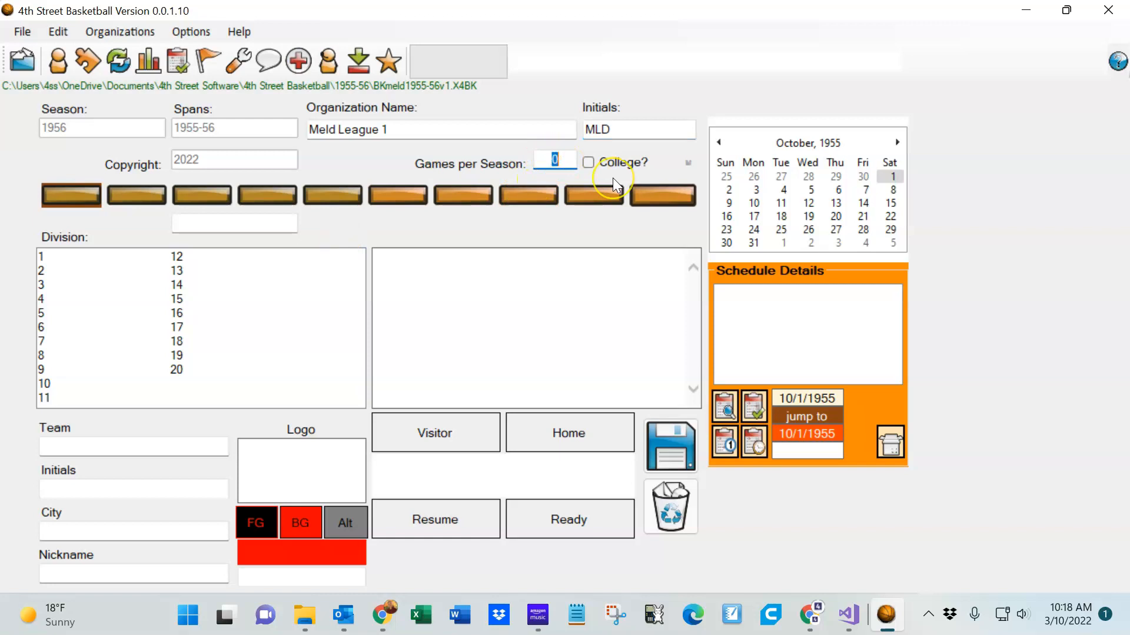
{"action": "type", "text": "82"}
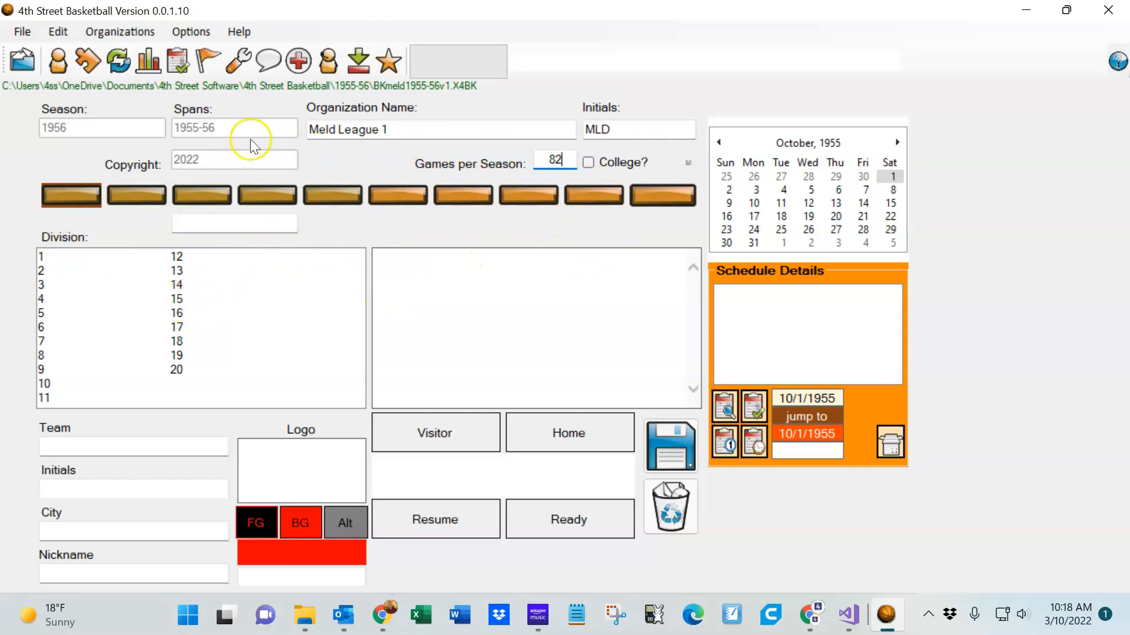
Save the league file and launch the Meld tool
{"action": "left_click", "coordinate": [22, 32]}
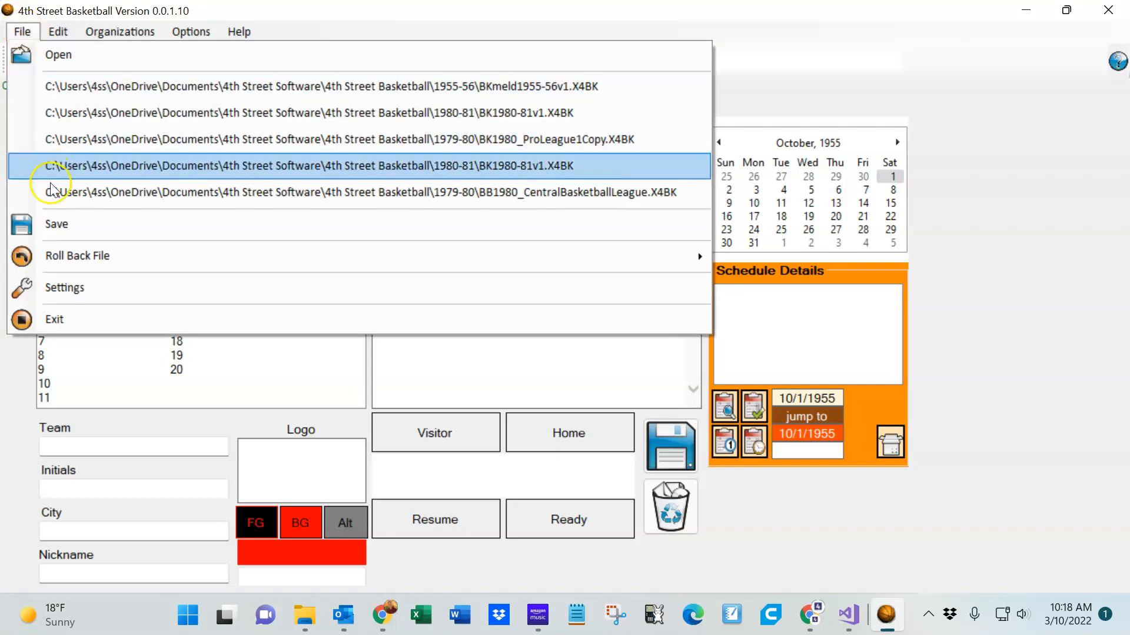
{"action": "left_click", "coordinate": [59, 226]}
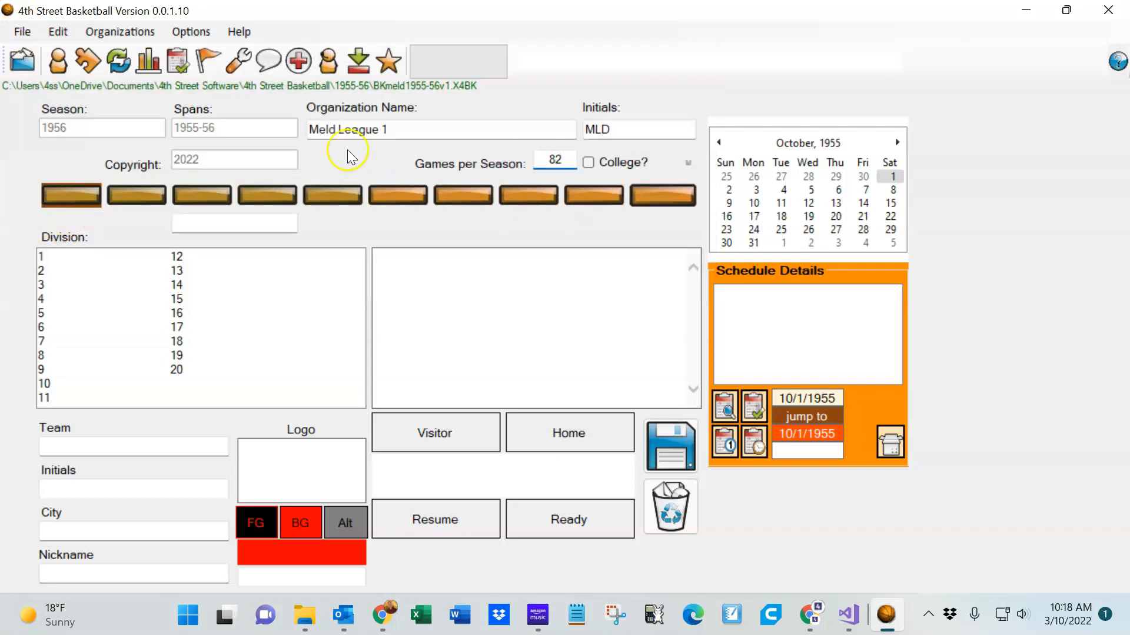
{"action": "left_click", "coordinate": [391, 65]}
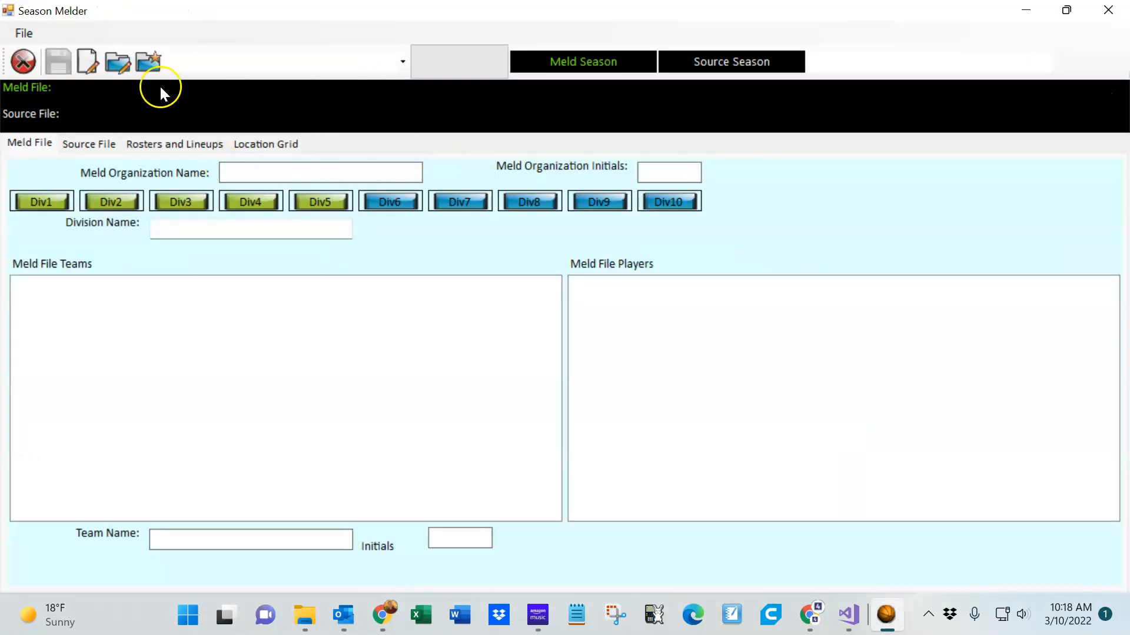
Open the meld file BKmeld1955-56v1.X4BK from the 1955-56 folder in Season Melder
{"action": "left_click", "coordinate": [119, 61]}
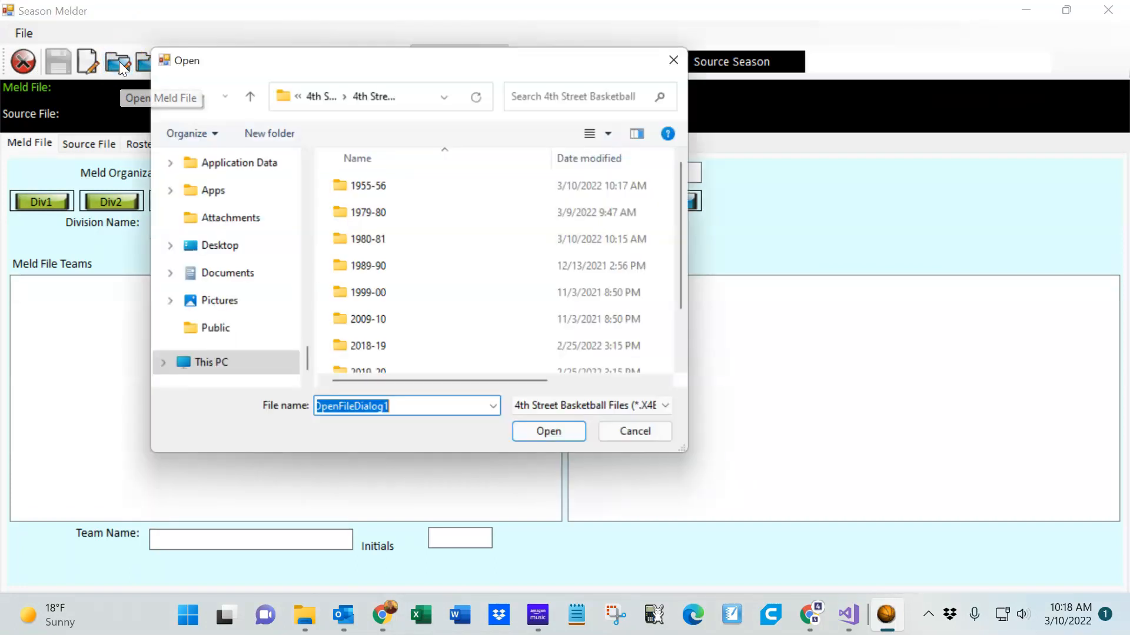
{"action": "double_click", "coordinate": [416, 186]}
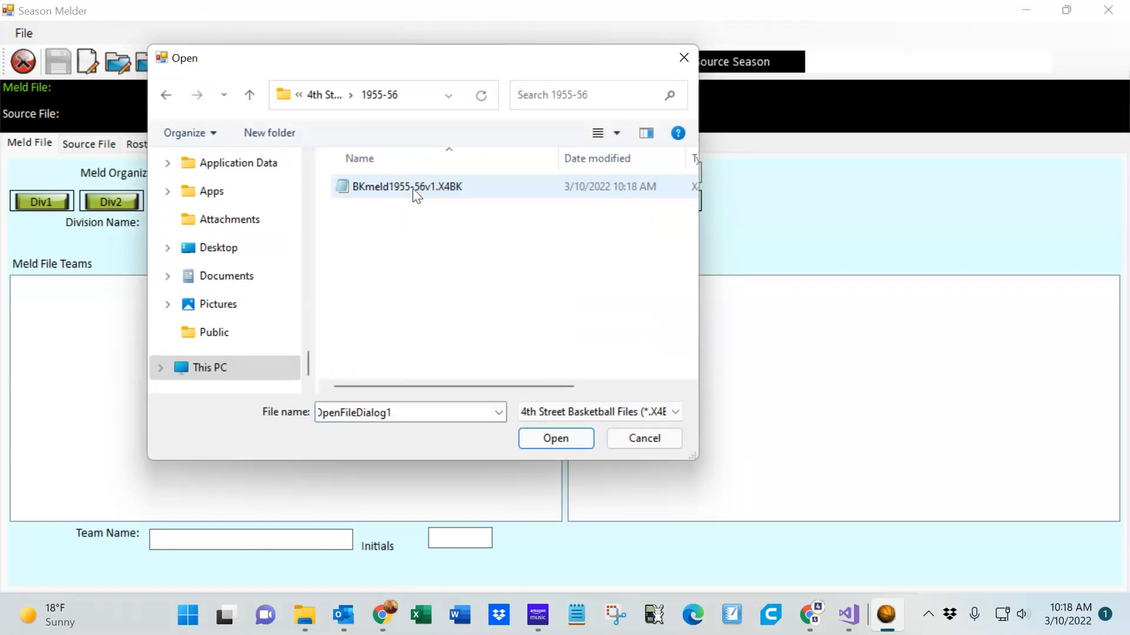
{"action": "double_click", "coordinate": [416, 187]}
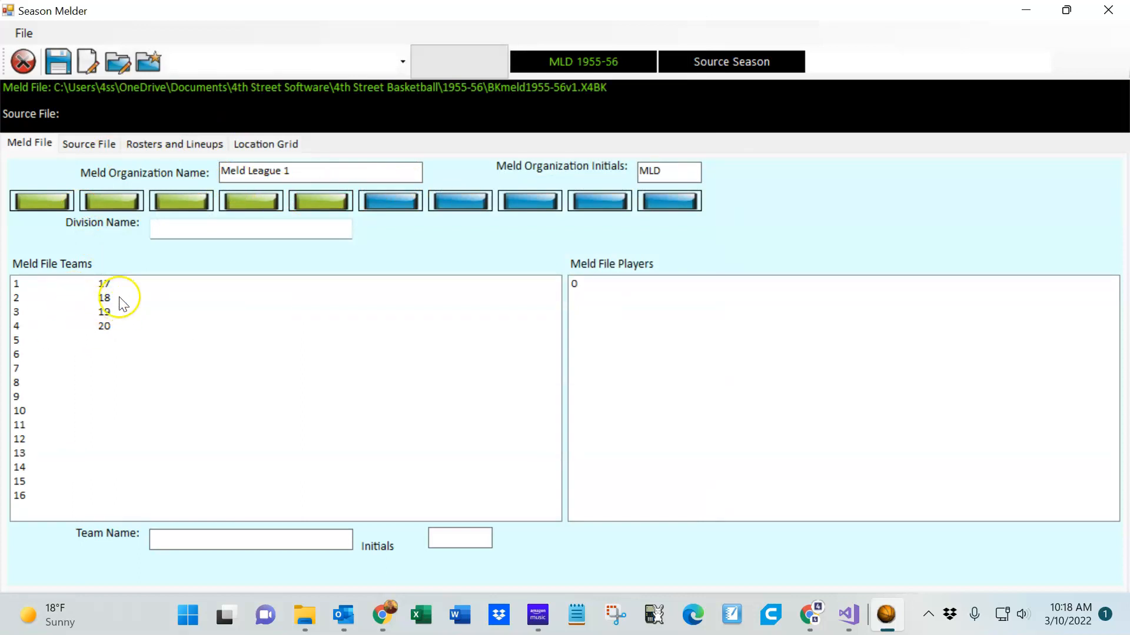
Switch between the meld file's divisions 2, 3 and 1 to review their team slots
{"action": "left_click", "coordinate": [115, 203]}
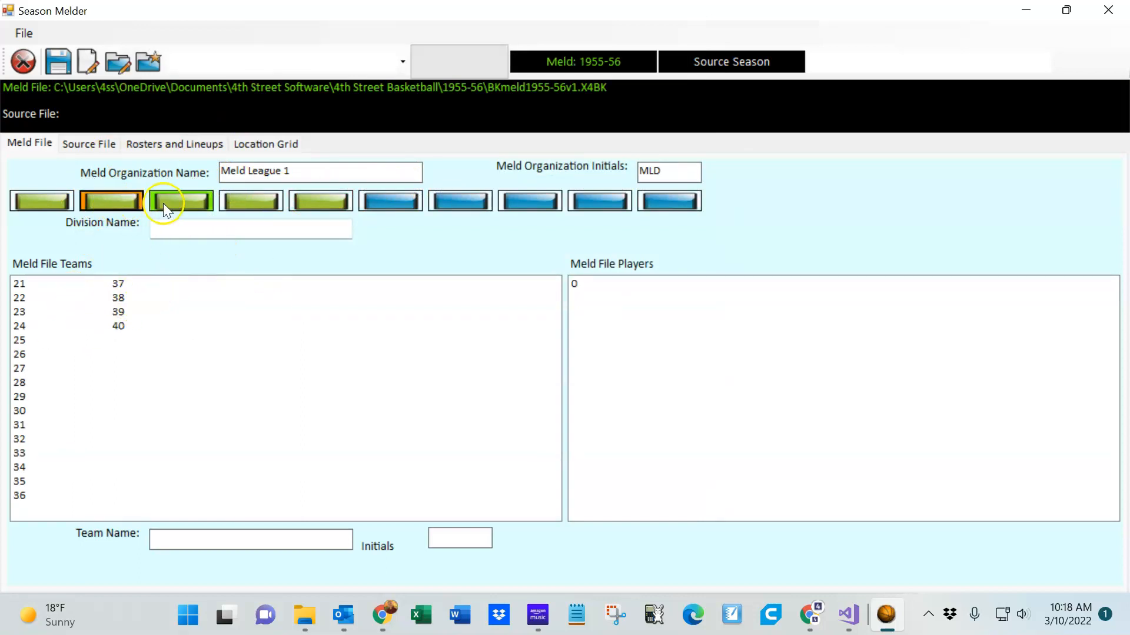
{"action": "left_click", "coordinate": [168, 209]}
{"action": "left_click", "coordinate": [29, 202]}
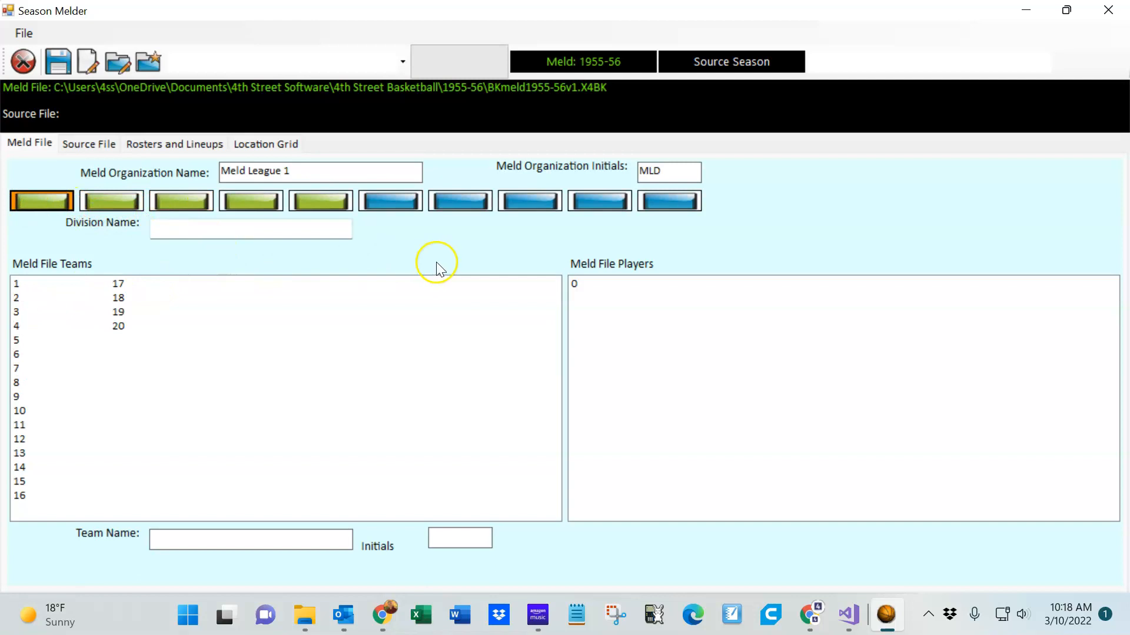
Open the source file BK1980-81v1.X4BK from the 1980-81 folder
{"action": "left_click", "coordinate": [151, 66]}
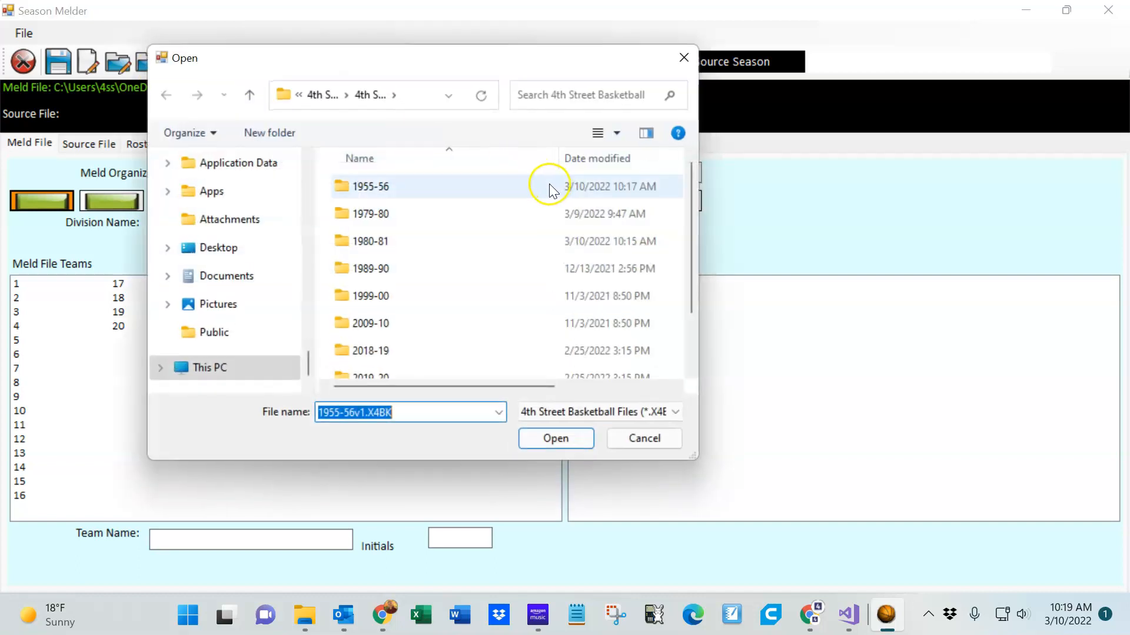
{"action": "double_click", "coordinate": [420, 242]}
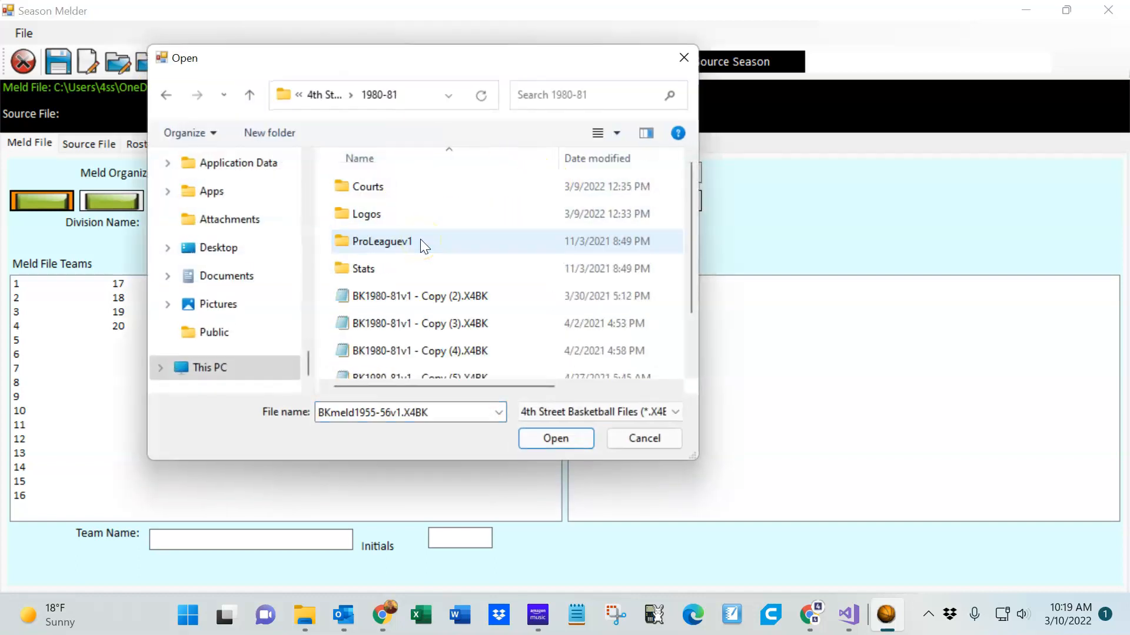
{"action": "scroll", "coordinate": [465, 259], "scroll_direction": "down", "scroll_amount": 1}
{"action": "double_click", "coordinate": [451, 370]}
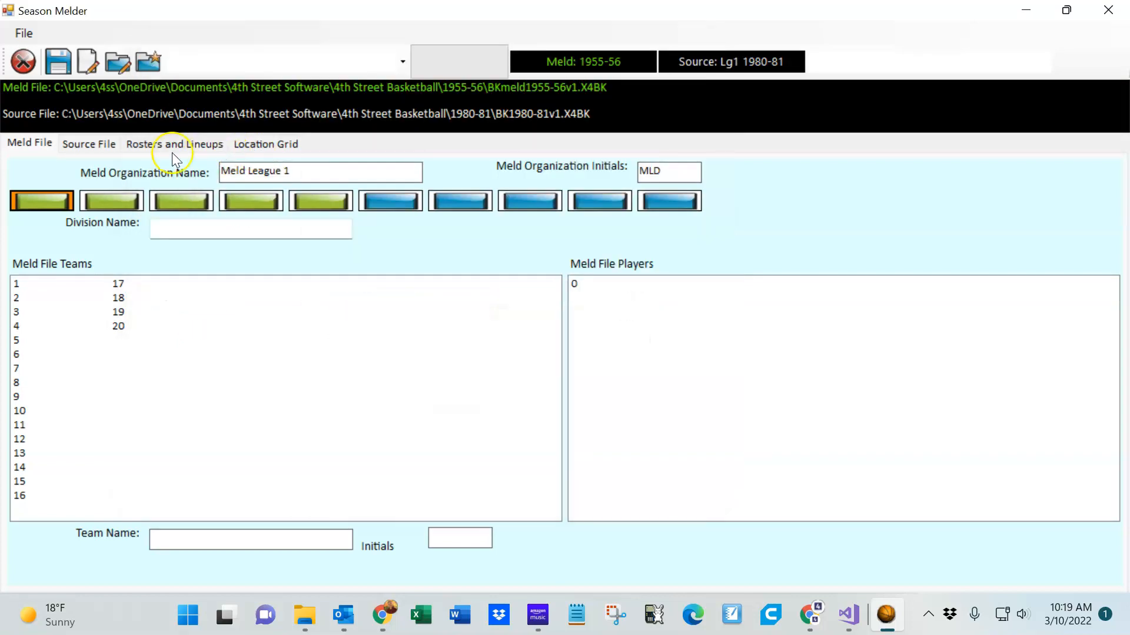
Select all players of the source file's Boston team
{"action": "left_click", "coordinate": [100, 149]}
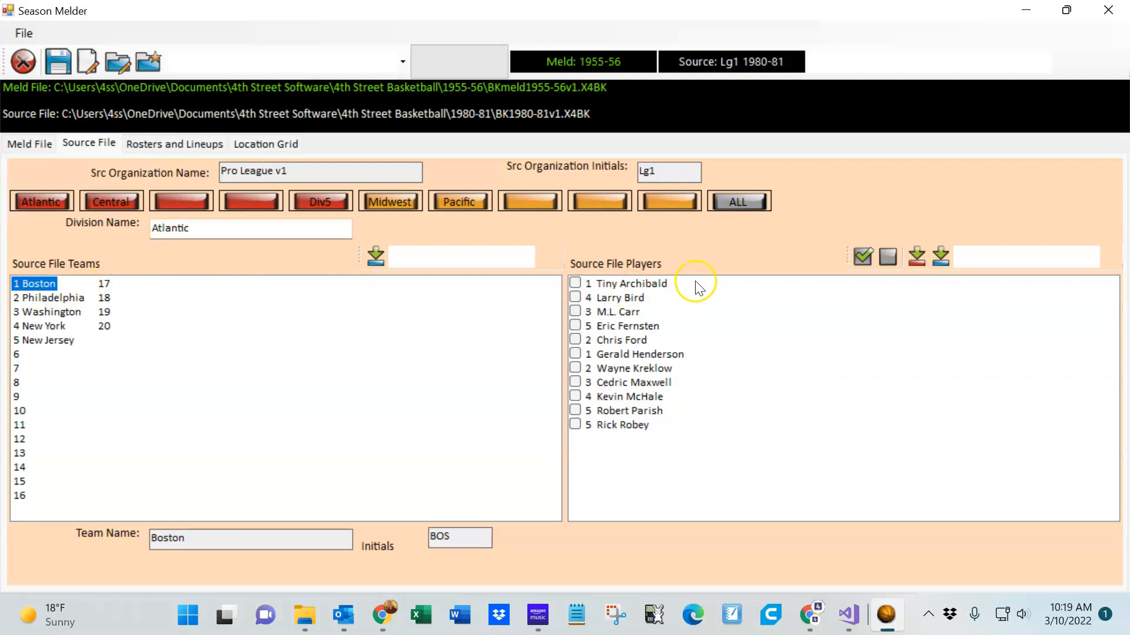
{"action": "left_click", "coordinate": [864, 257]}
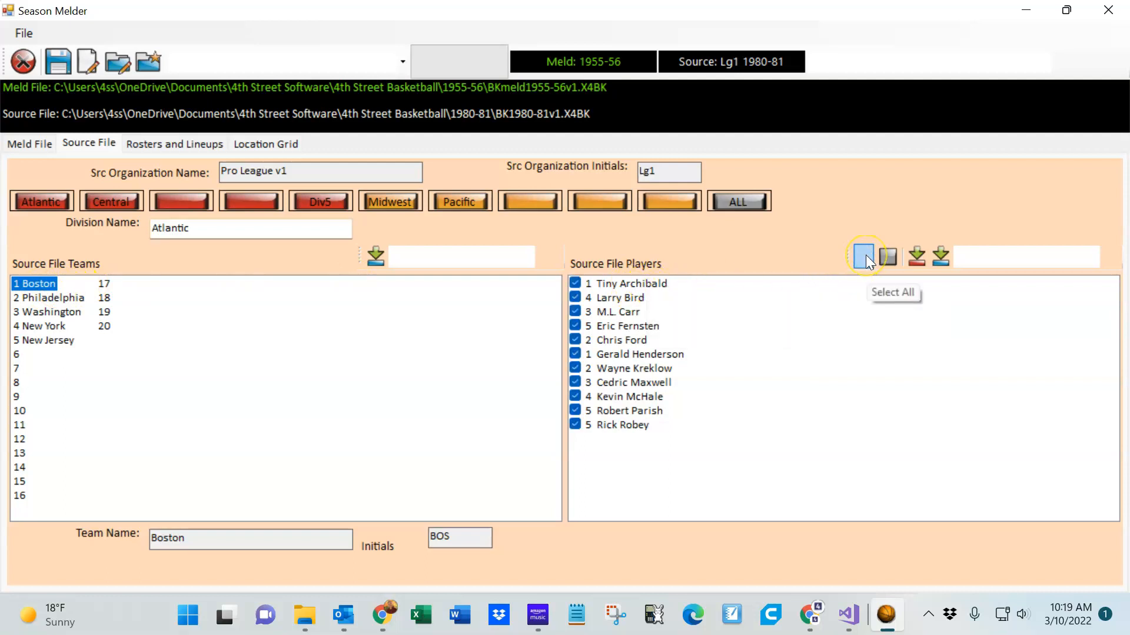
Name the meld file's first division Boston
{"action": "left_click", "coordinate": [19, 146]}
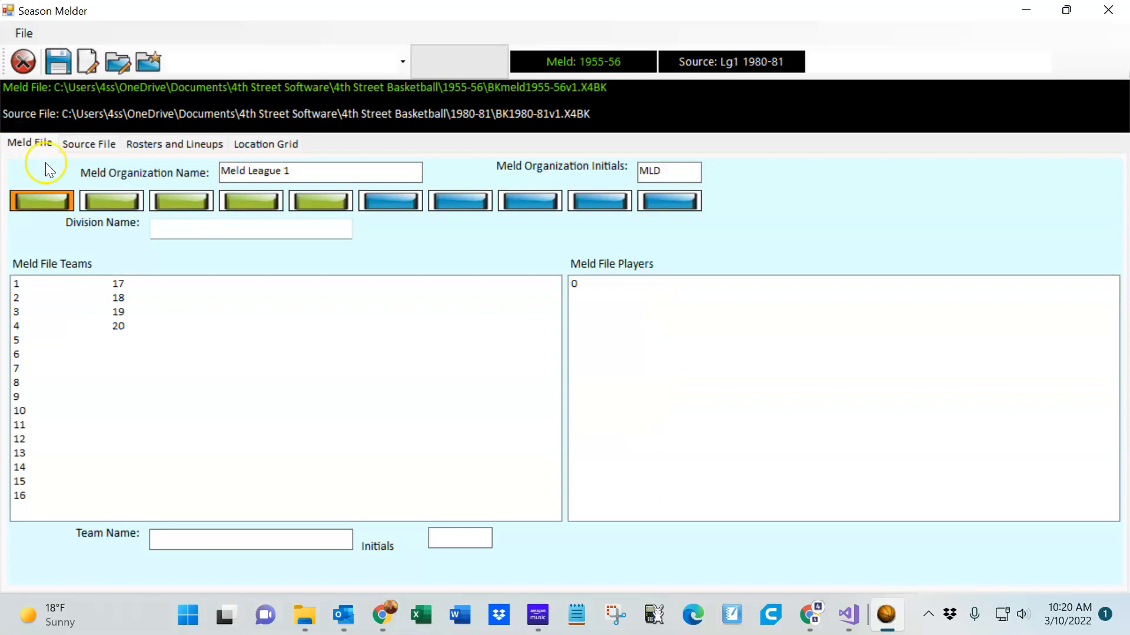
{"action": "left_click", "coordinate": [189, 224]}
{"action": "left_click", "coordinate": [211, 238]}
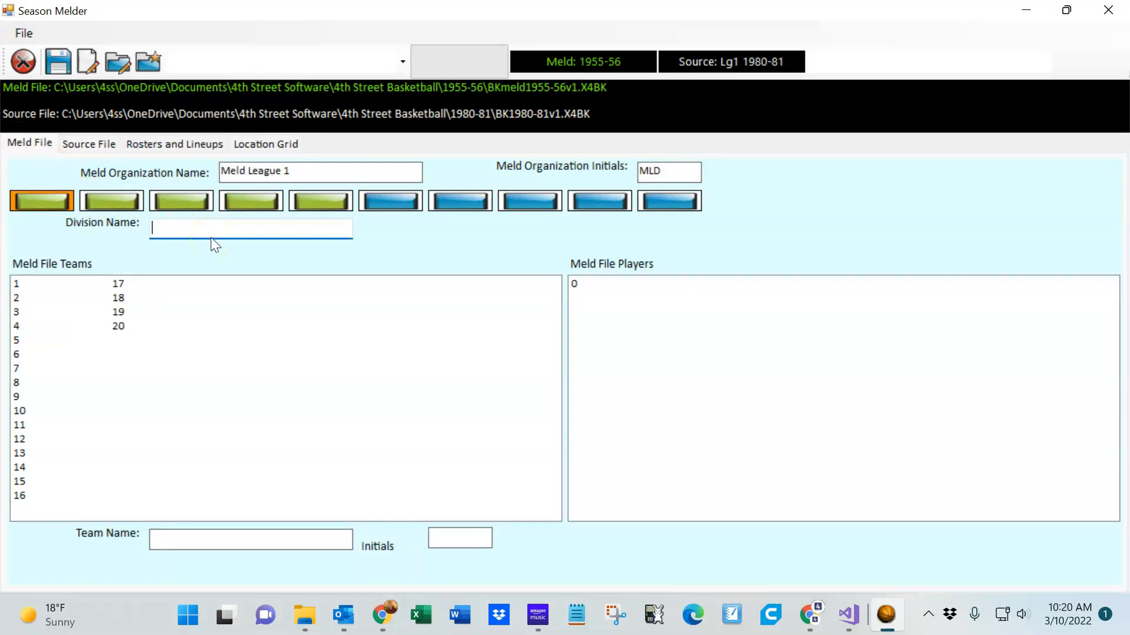
{"action": "type", "text": "Boston"}
{"action": "left_click", "coordinate": [43, 300]}
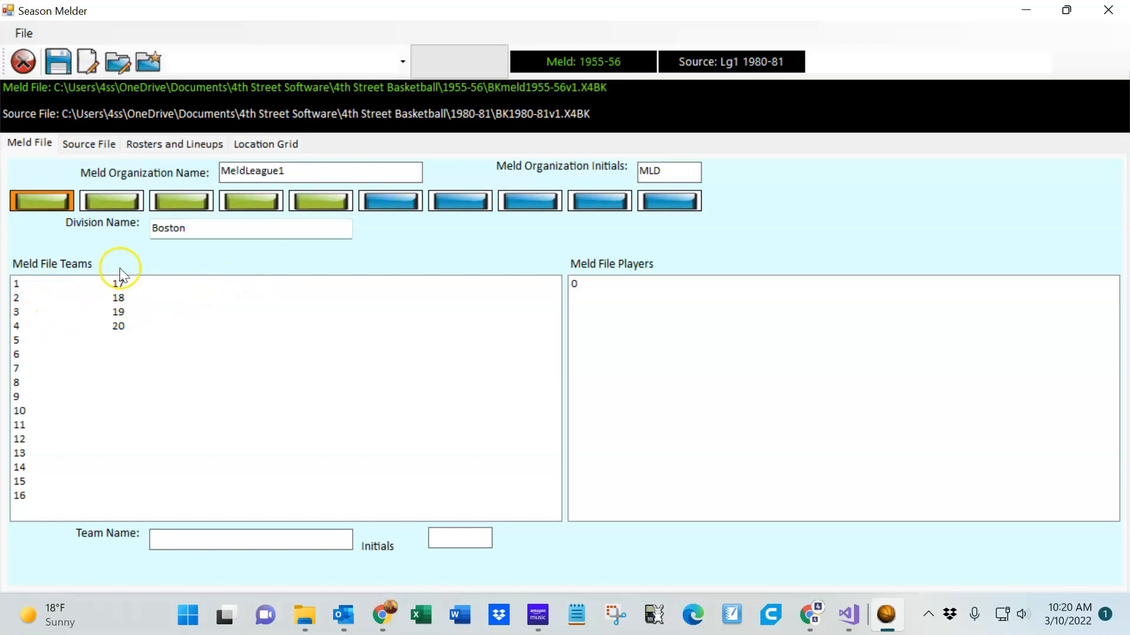
Name the first meld team Boston80-81 with initials B81
{"action": "left_click", "coordinate": [56, 201]}
{"action": "left_click", "coordinate": [227, 540]}
{"action": "type", "text": "Boston80-81"}
{"action": "left_click", "coordinate": [462, 537]}
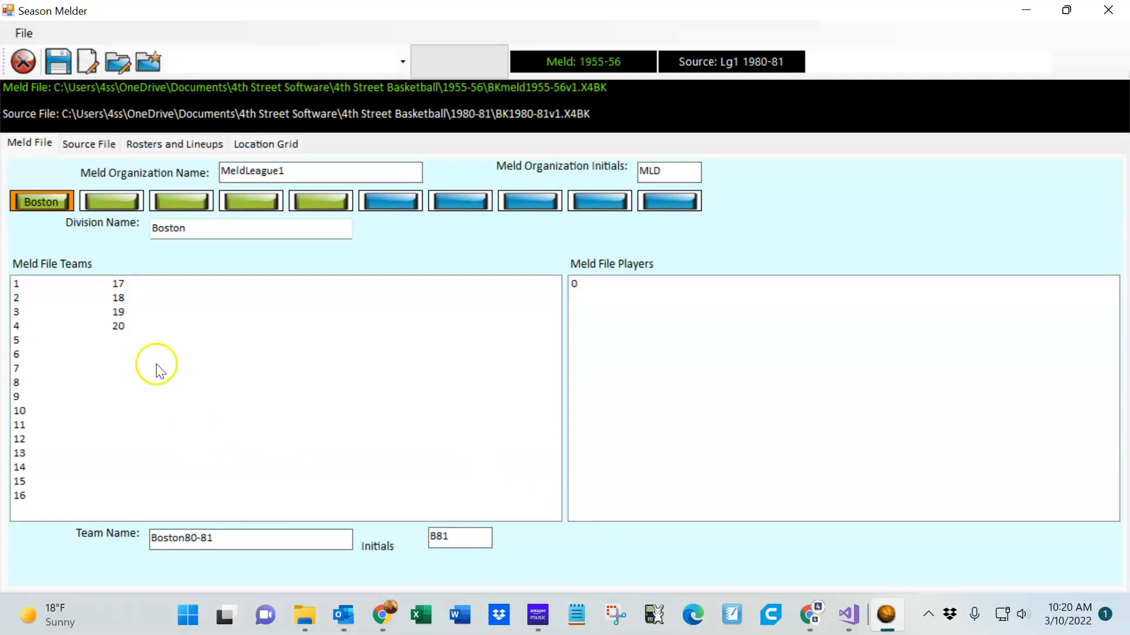
{"action": "left_click", "coordinate": [19, 298]}
{"action": "left_click", "coordinate": [14, 285]}
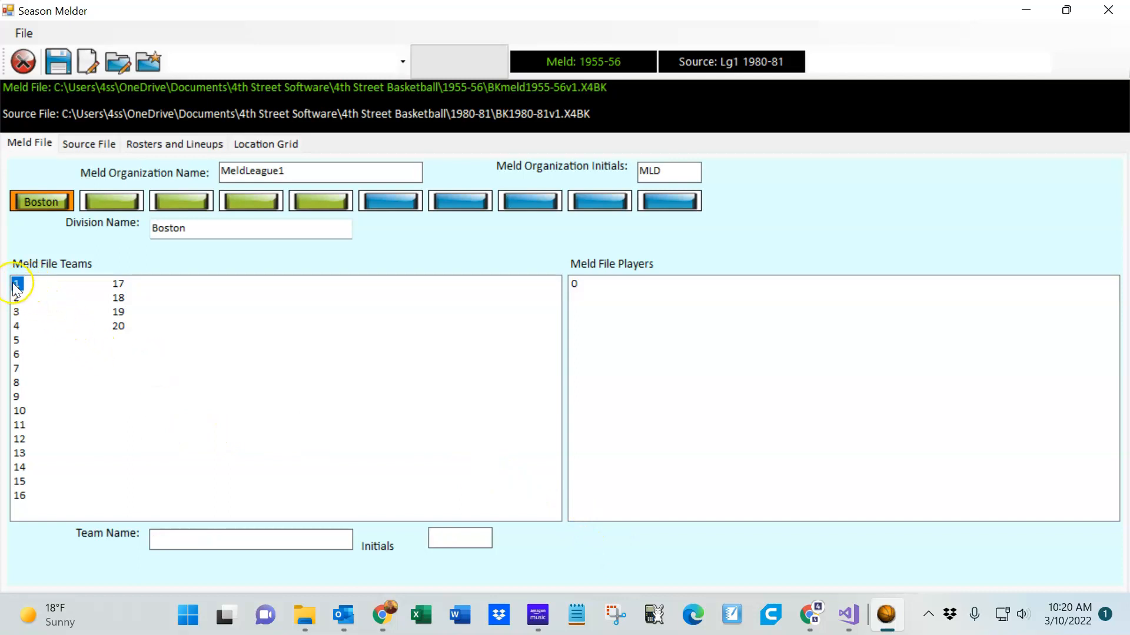
Name the second meld team Boston89-90 with initials B90
{"action": "left_click", "coordinate": [16, 299]}
{"action": "left_click", "coordinate": [236, 540]}
{"action": "type", "text": "Boston"}
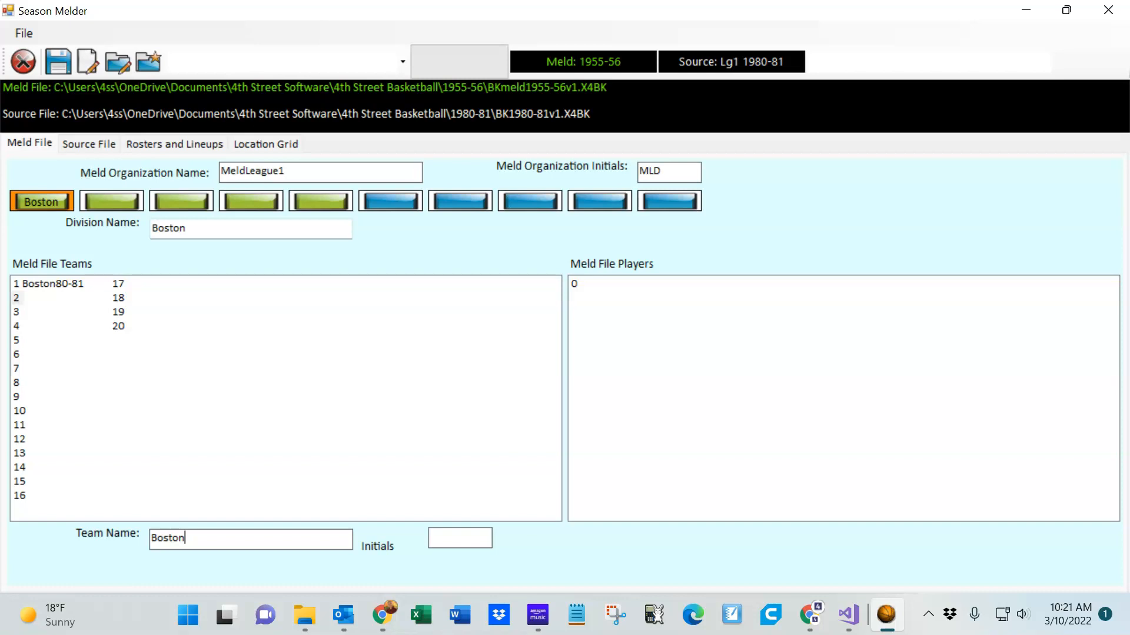
{"action": "type", "text": "89-90"}
{"action": "type", "text": "B90"}
{"action": "left_click", "coordinate": [24, 298]}
Name the third meld team Boston99-00 with initials B00
{"action": "left_click", "coordinate": [18, 313]}
{"action": "left_click", "coordinate": [216, 539]}
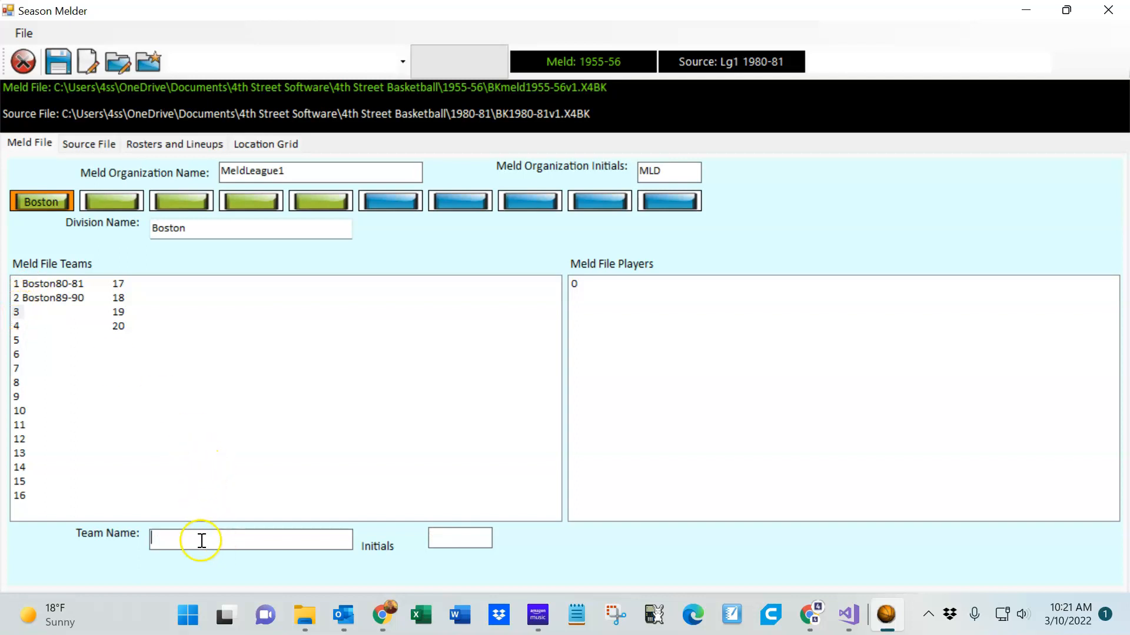
{"action": "type", "text": "Boston99-00"}
{"action": "left_click", "coordinate": [470, 534]}
{"action": "type", "text": "B00"}
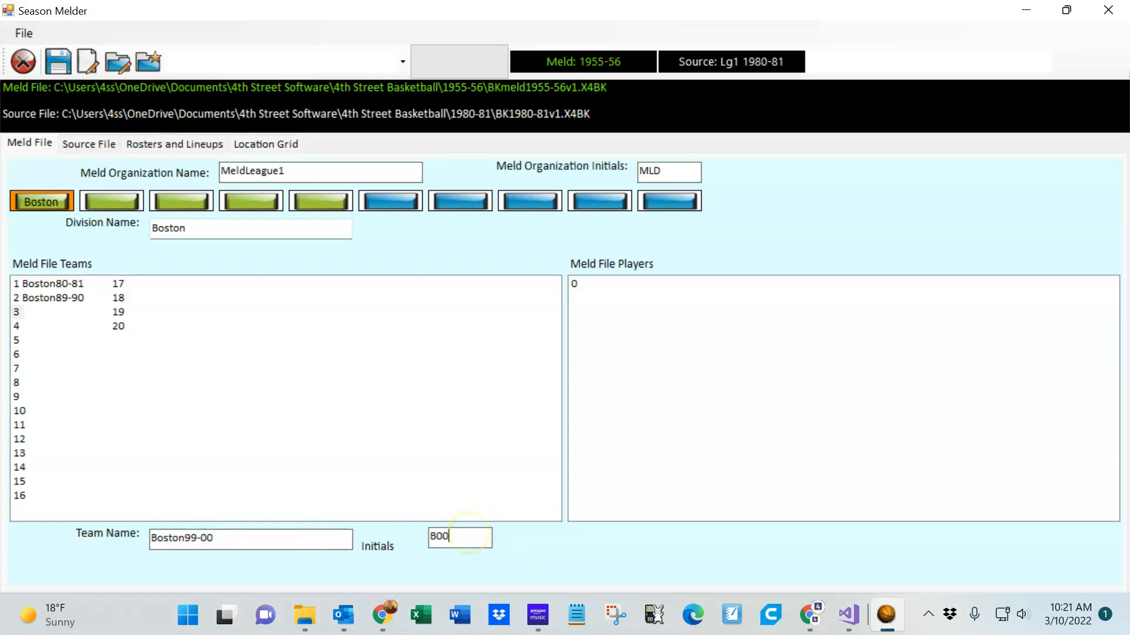
{"action": "left_click", "coordinate": [18, 312]}
Transfer the selected 1980-81 Boston players to meld team Boston80-81
{"action": "left_click", "coordinate": [49, 284]}
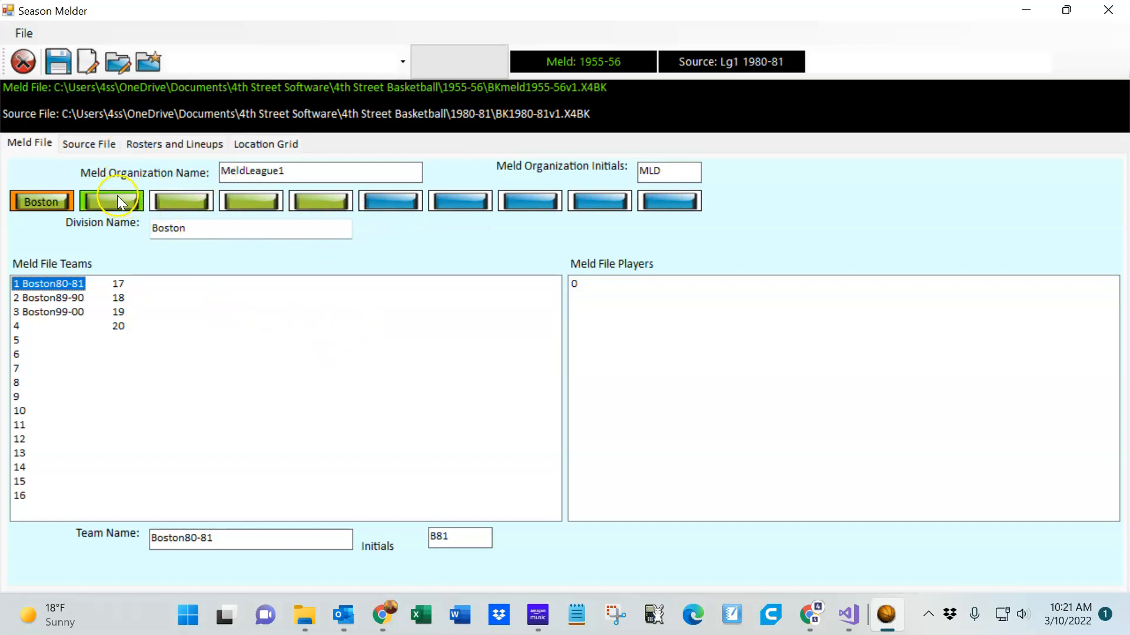
{"action": "left_click", "coordinate": [99, 151]}
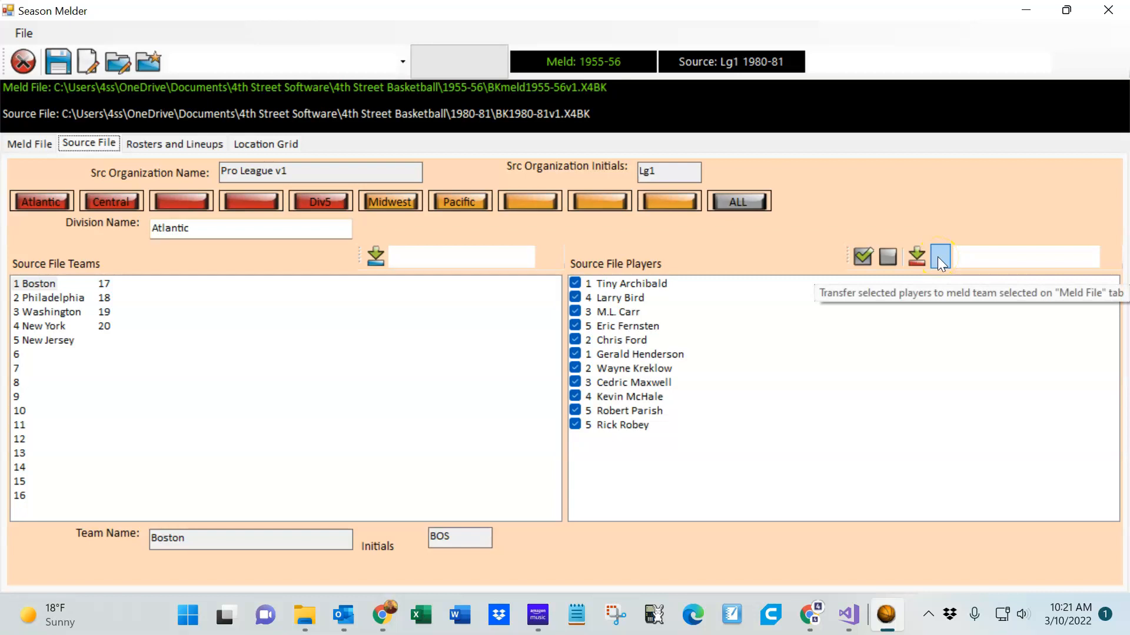
{"action": "left_click", "coordinate": [22, 144]}
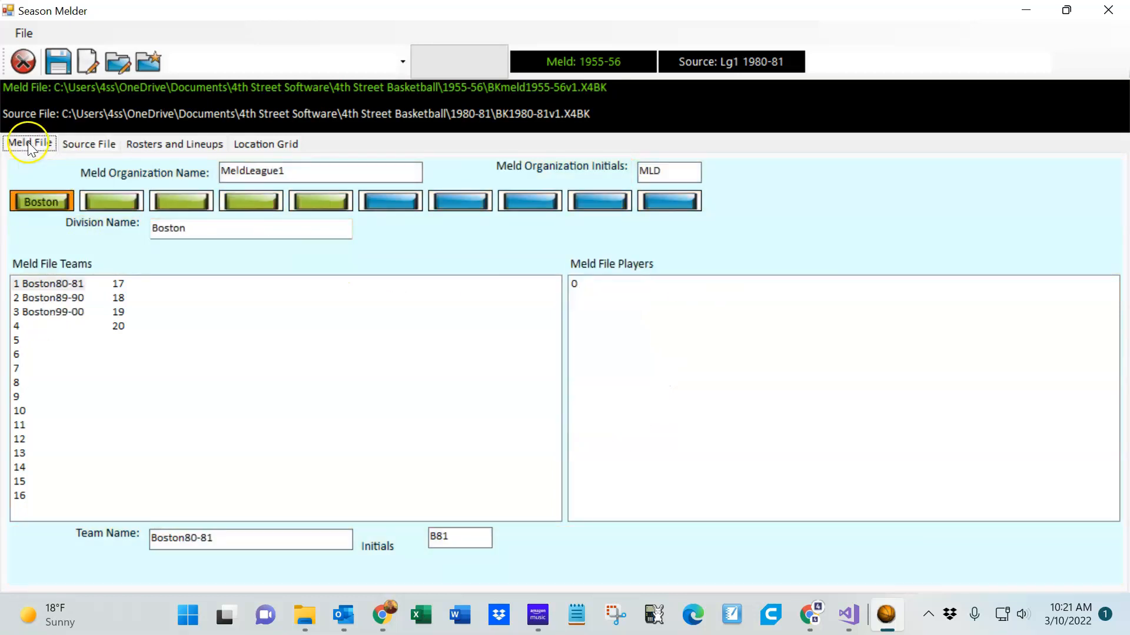
{"action": "left_click", "coordinate": [19, 297]}
{"action": "left_click", "coordinate": [19, 284]}
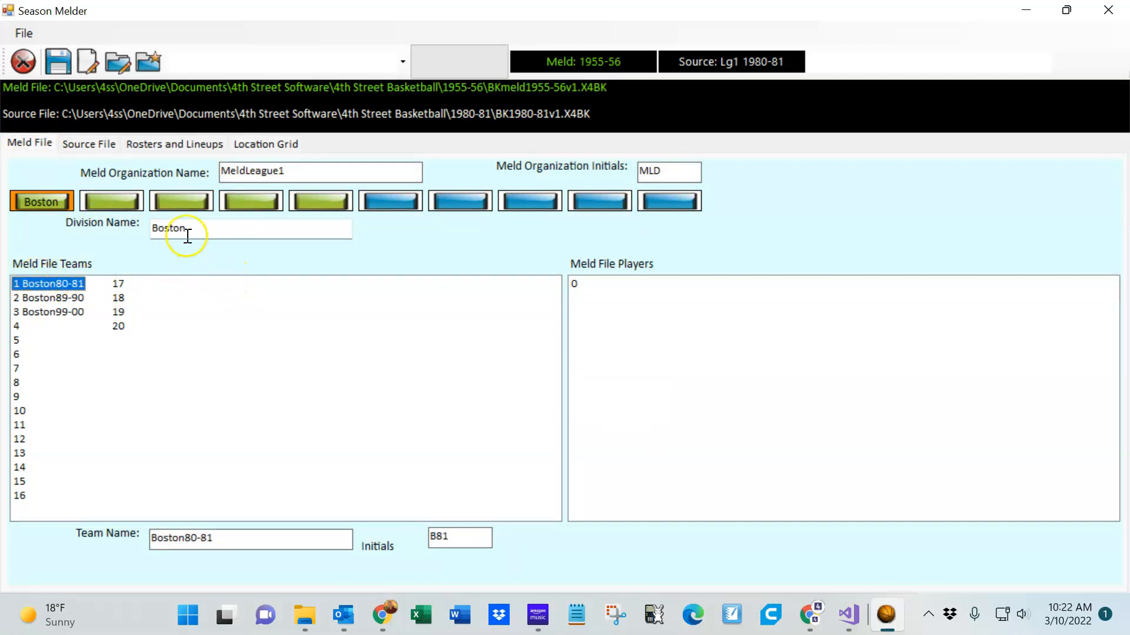
{"action": "left_click", "coordinate": [96, 145]}
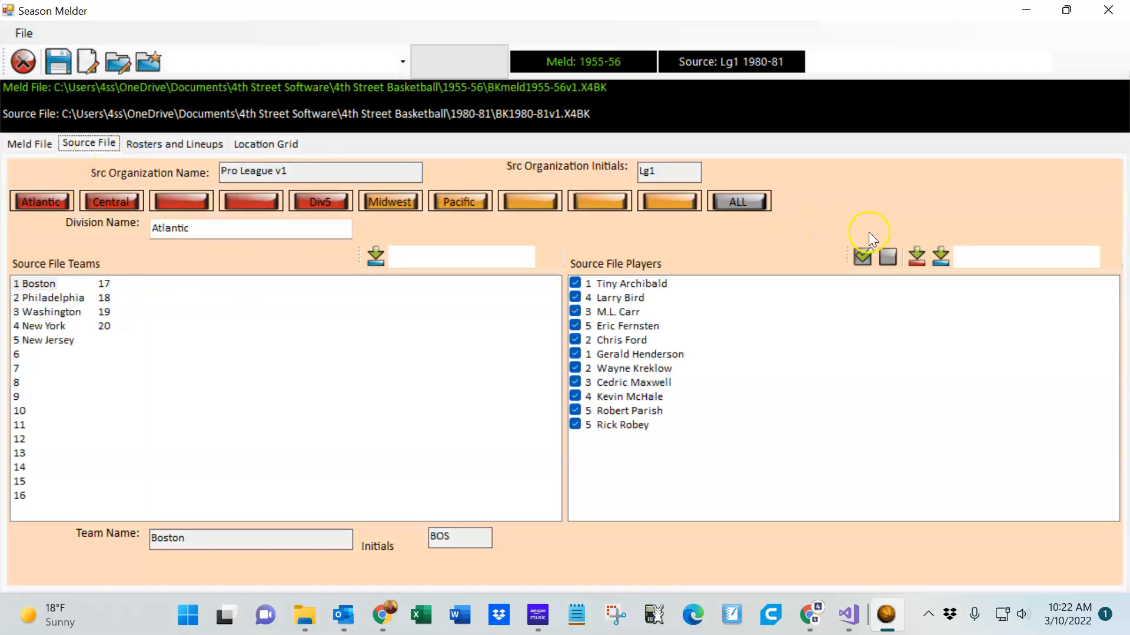
{"action": "left_click", "coordinate": [940, 257]}
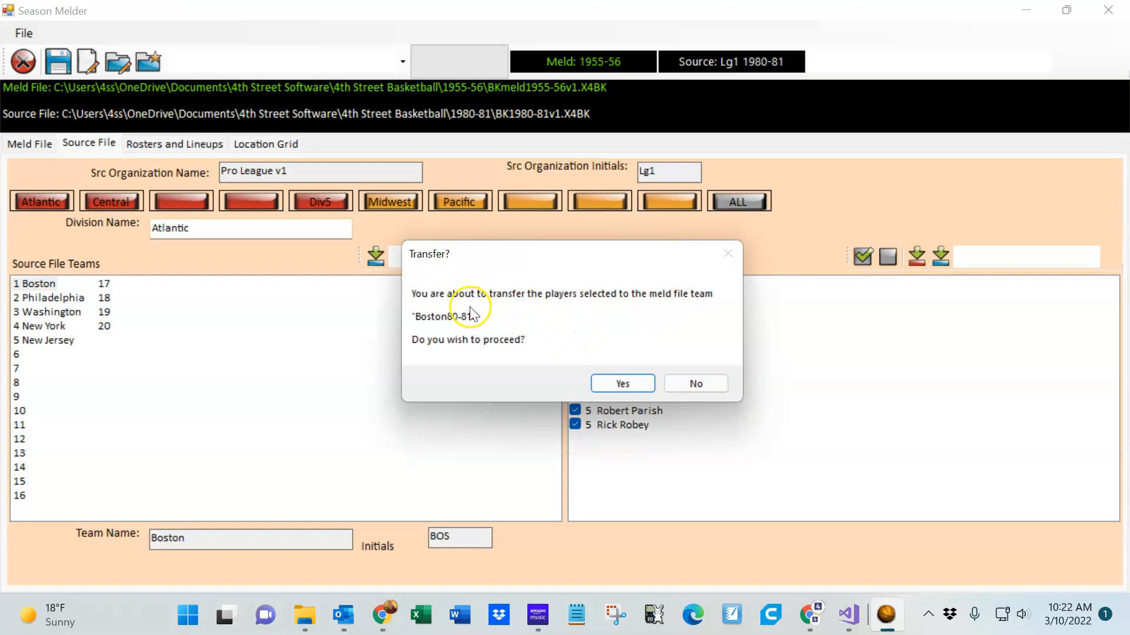
{"action": "left_click", "coordinate": [621, 384]}
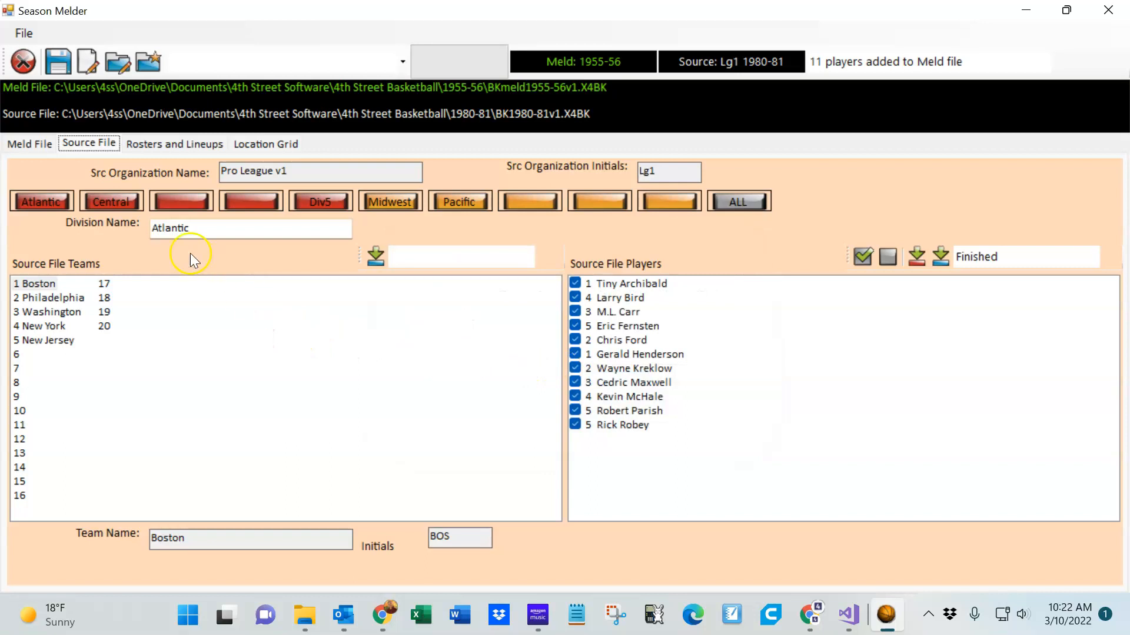
Compare the meld team's player list with the source team's players
{"action": "left_click", "coordinate": [29, 145]}
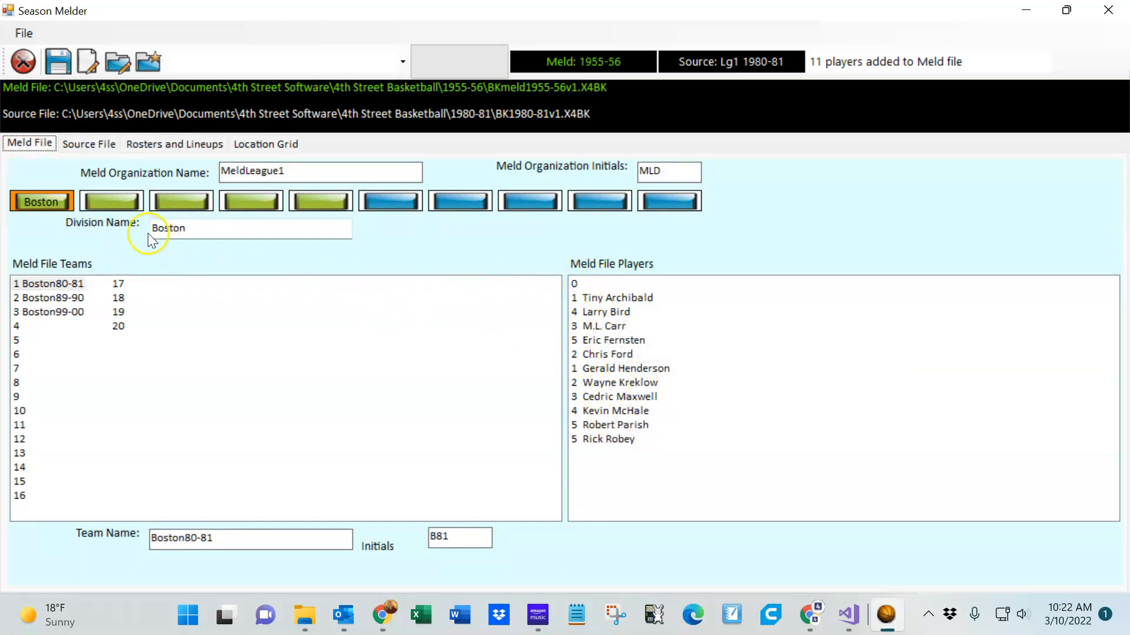
{"action": "left_click", "coordinate": [96, 145]}
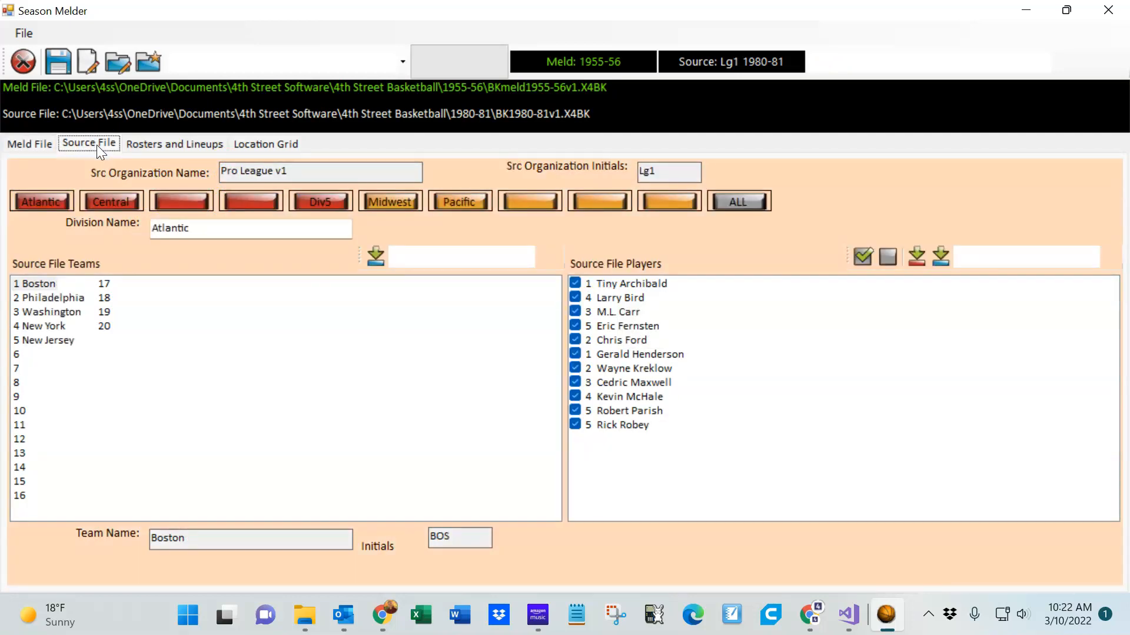
{"action": "left_click", "coordinate": [32, 150]}
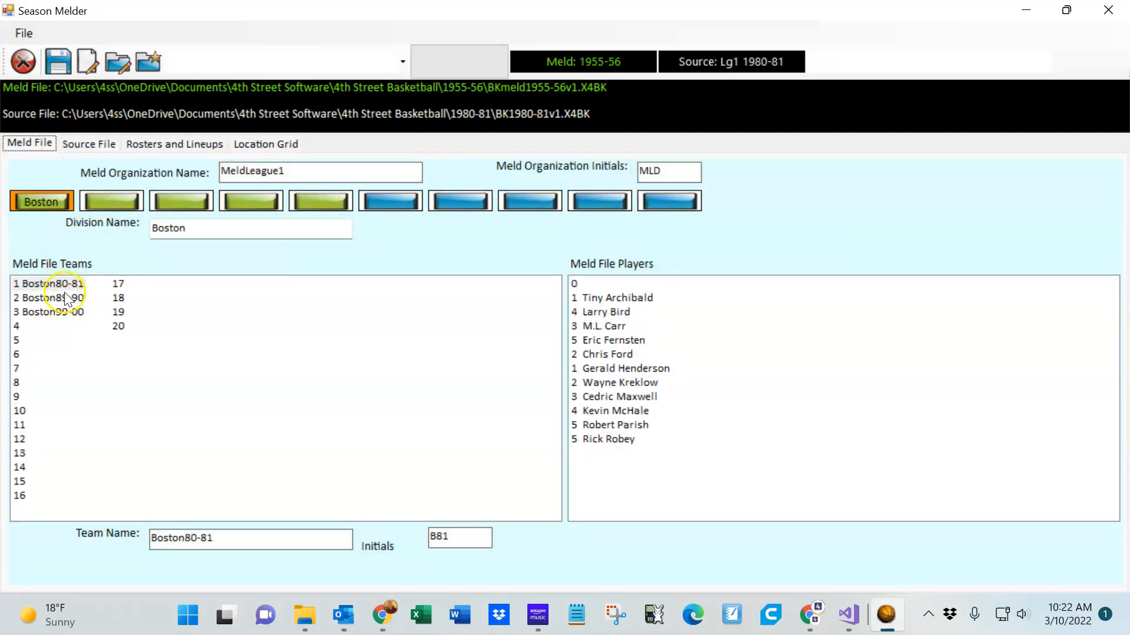
{"action": "left_click", "coordinate": [94, 146]}
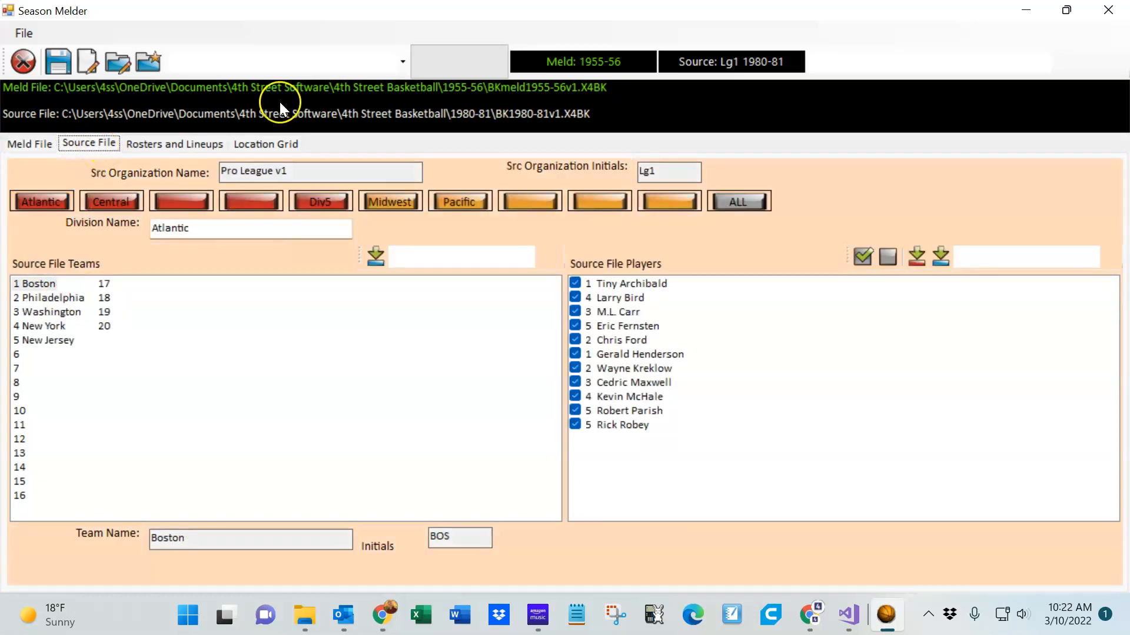
Open the source file BK1989-90v1.X4BK from the 1989-90 folder
{"action": "left_click", "coordinate": [153, 62]}
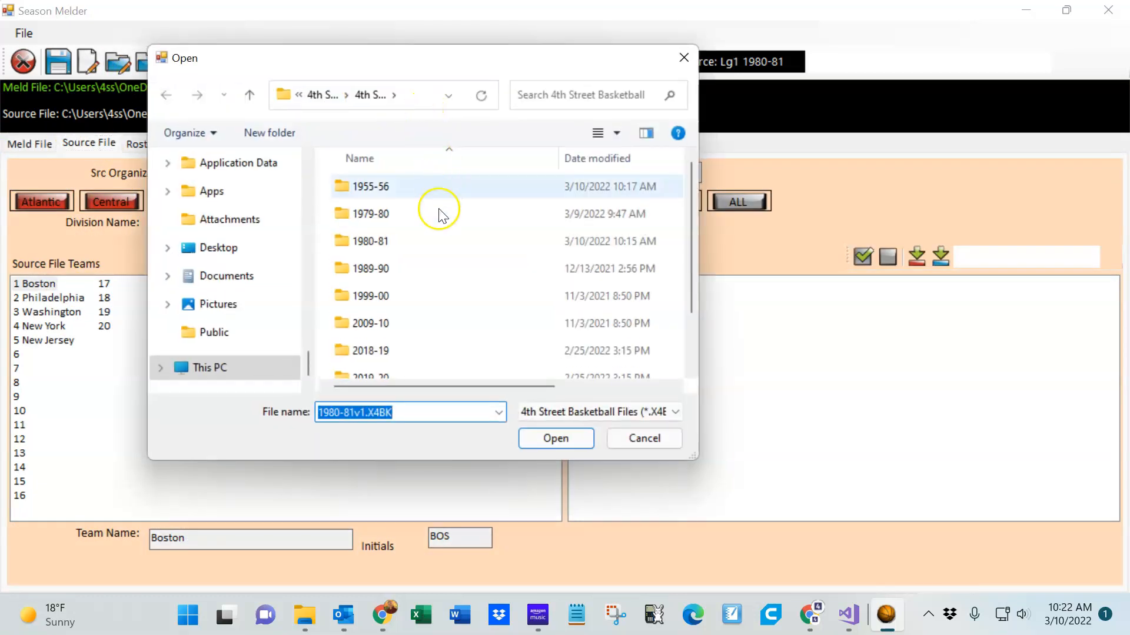
{"action": "double_click", "coordinate": [410, 272]}
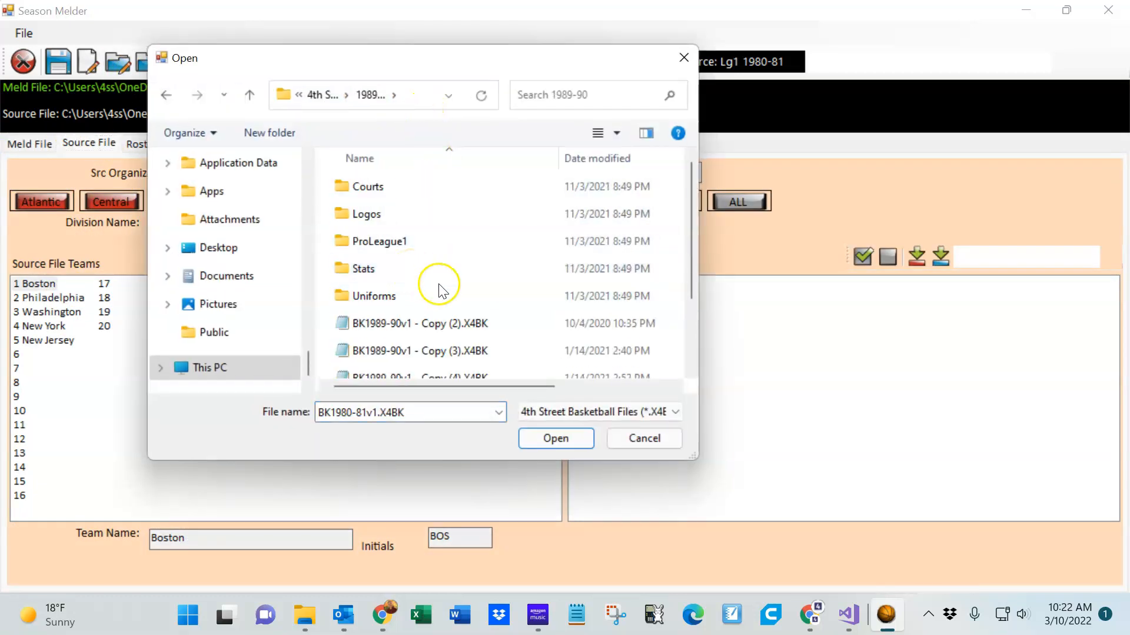
{"action": "scroll", "coordinate": [441, 312], "scroll_direction": "down", "scroll_amount": 2}
{"action": "double_click", "coordinate": [429, 365]}
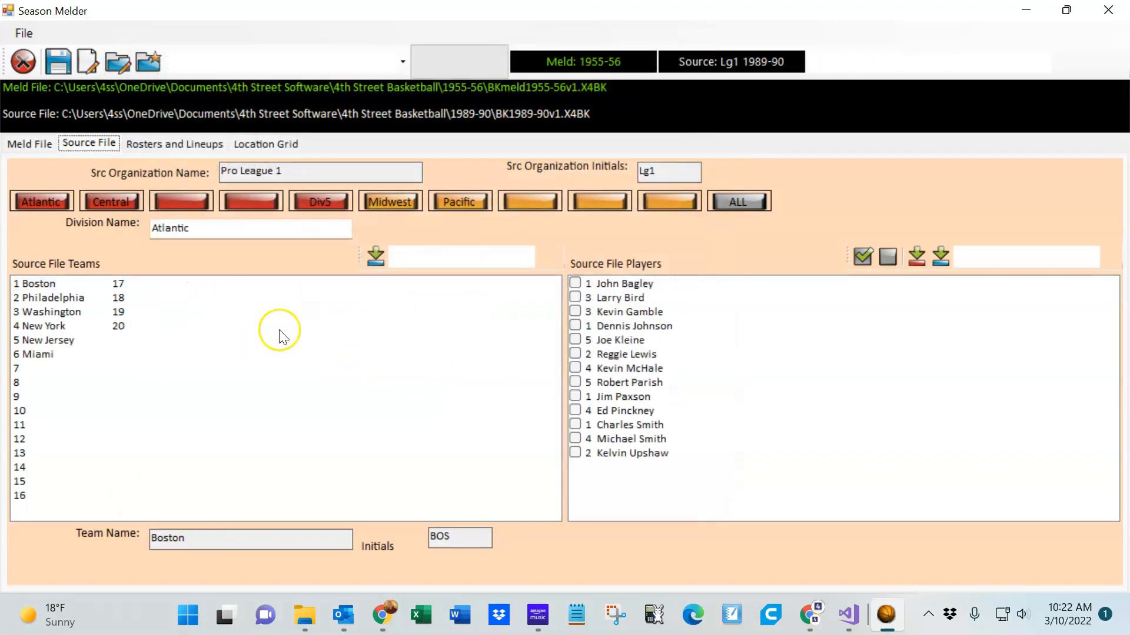
Transfer all 1989-90 Boston players to meld team Boston89-90
{"action": "left_click", "coordinate": [46, 285]}
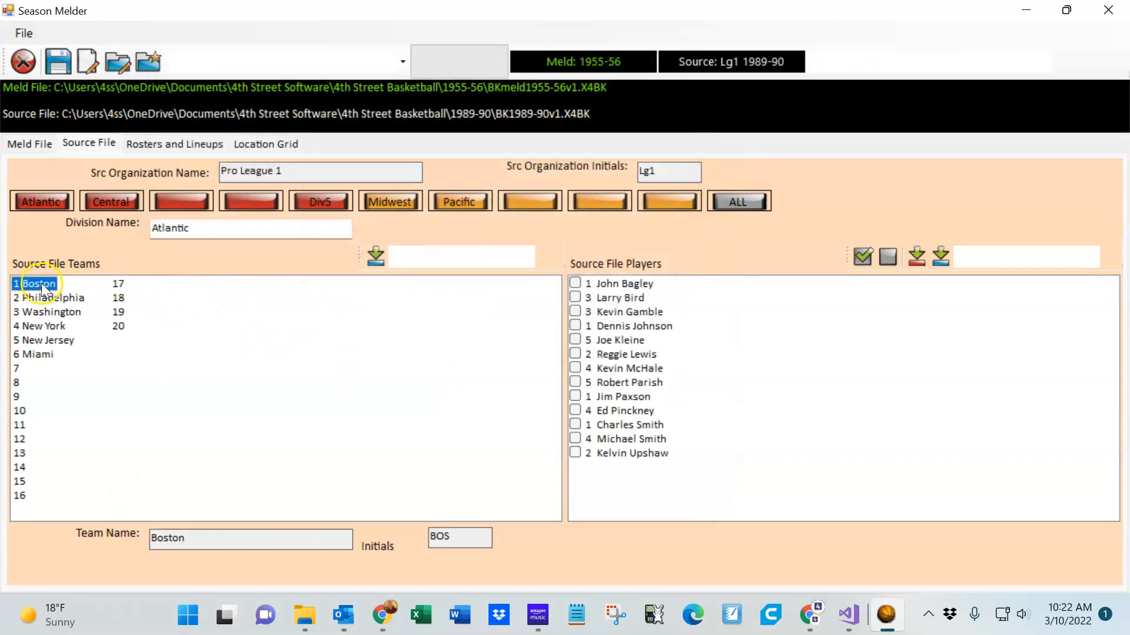
{"action": "left_click", "coordinate": [861, 258]}
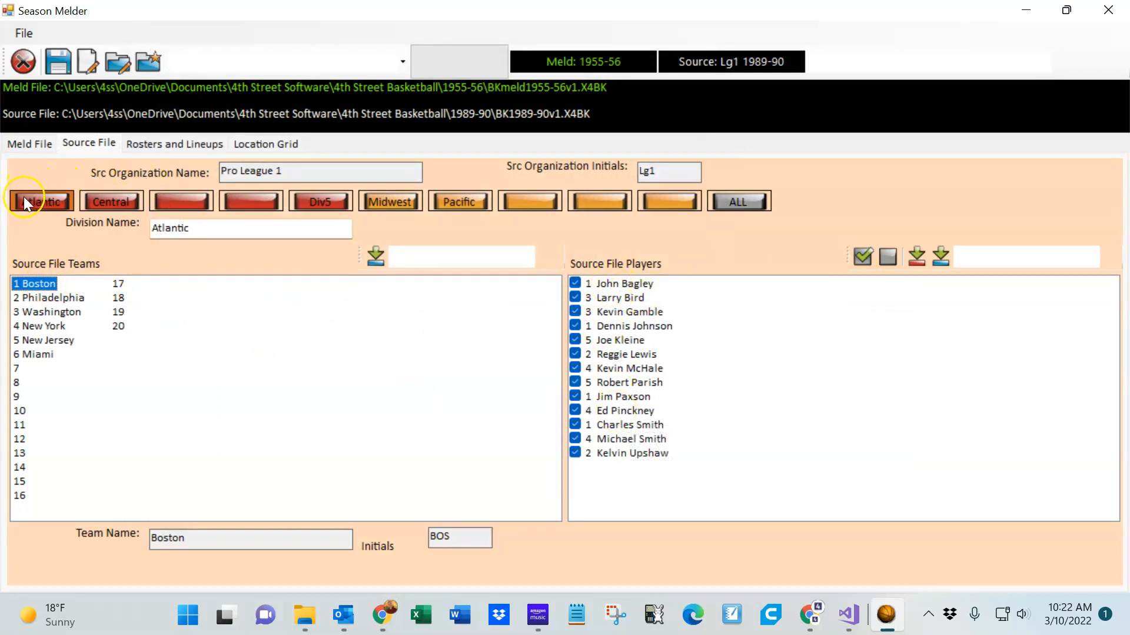
{"action": "left_click", "coordinate": [31, 145]}
{"action": "left_click", "coordinate": [36, 299]}
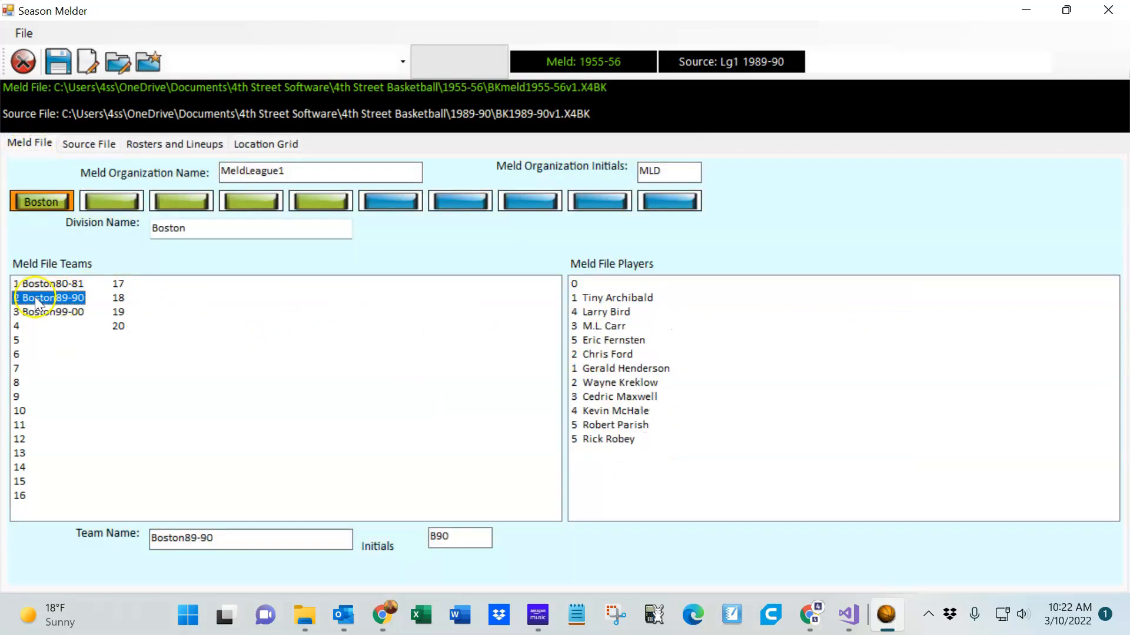
{"action": "left_click", "coordinate": [107, 147]}
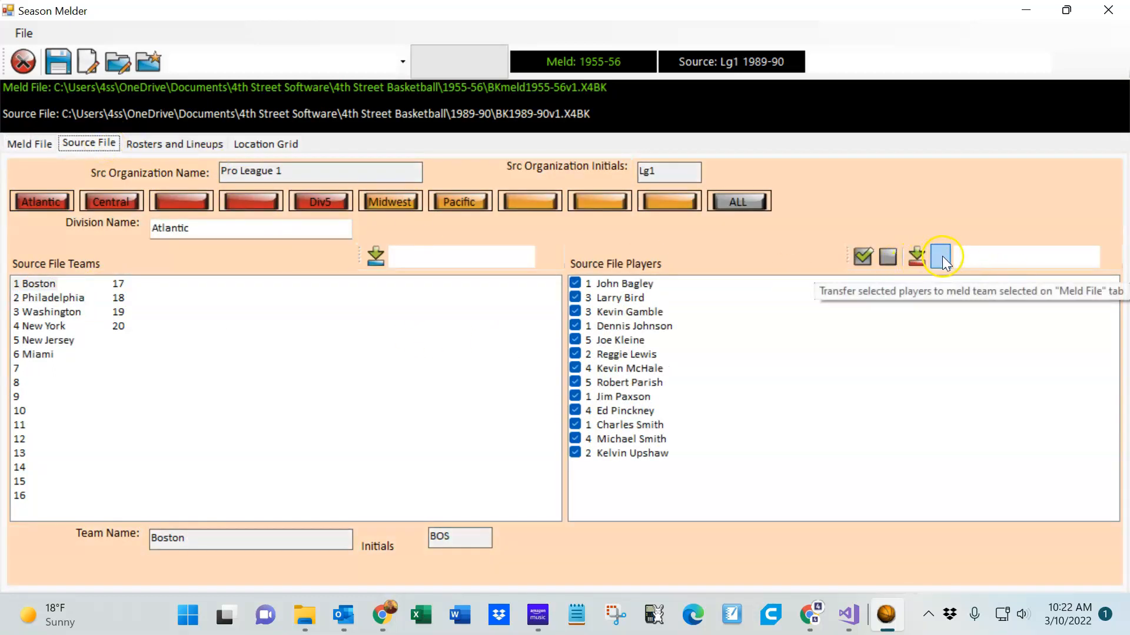
{"action": "left_click", "coordinate": [941, 256]}
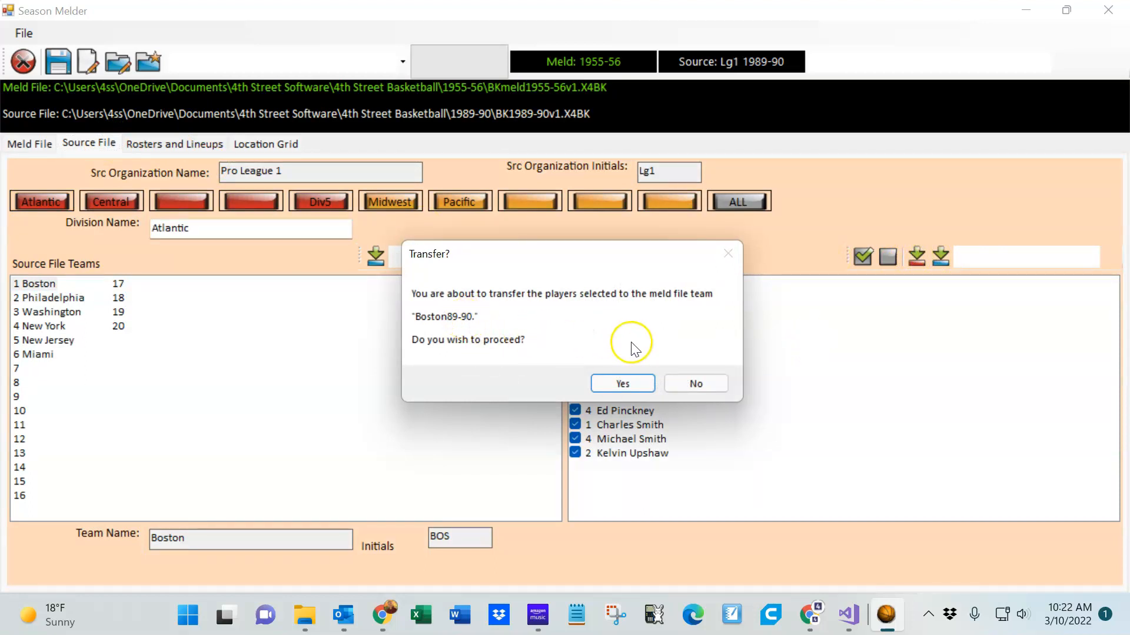
{"action": "left_click", "coordinate": [634, 384]}
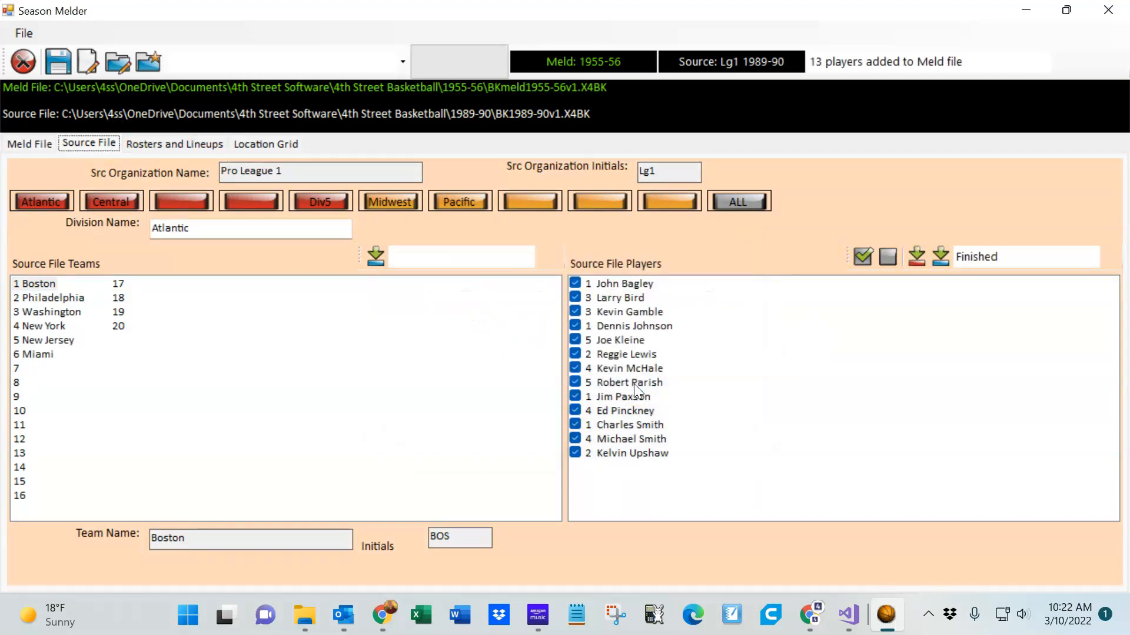
Review the meld file's Boston teams and their player lists
{"action": "mouse_move", "coordinate": [640, 303]}
{"action": "left_click", "coordinate": [33, 144]}
{"action": "left_click", "coordinate": [38, 284]}
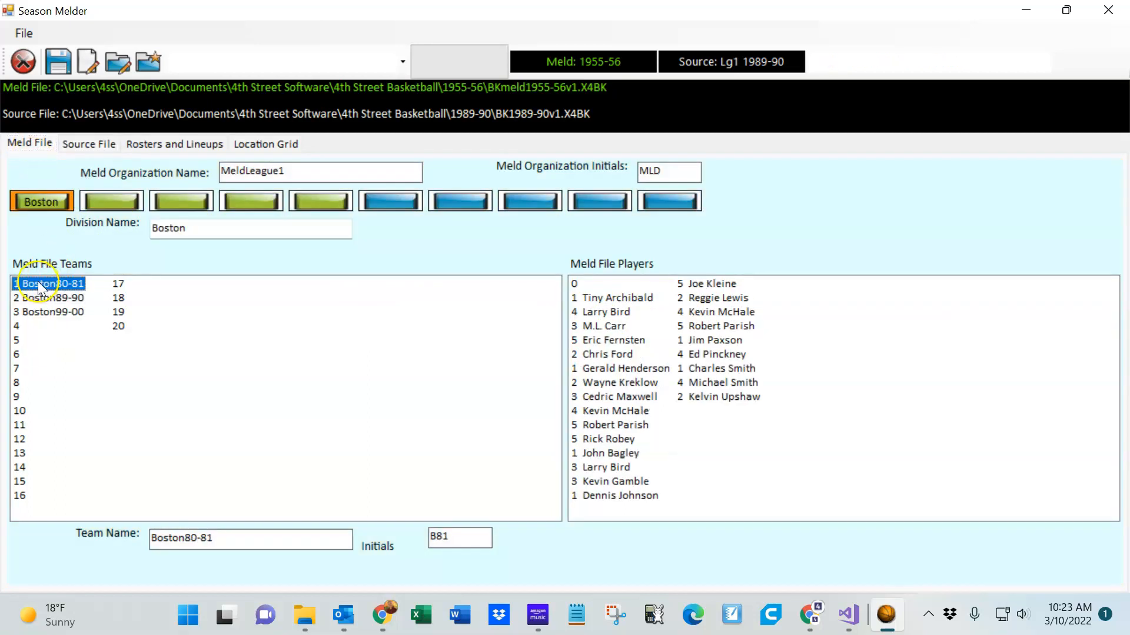
{"action": "left_click", "coordinate": [46, 299]}
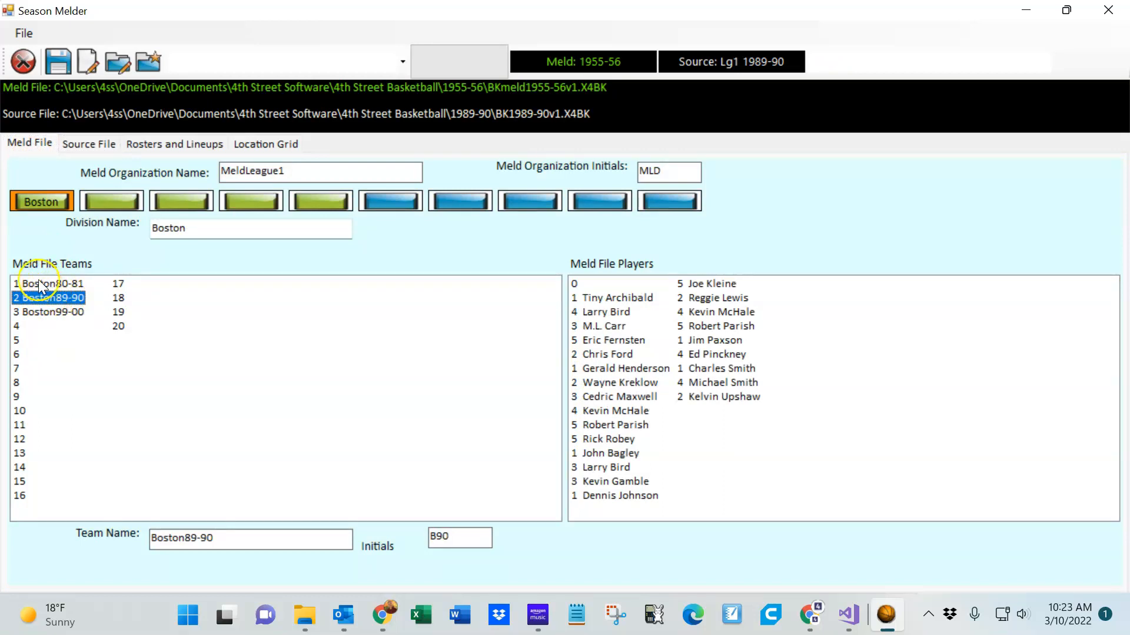
Select meld team Boston99-00 and open source file BK1999-00v1.X4BK from the 1999-00 folder
{"action": "left_click", "coordinate": [40, 285]}
{"action": "left_click", "coordinate": [46, 318]}
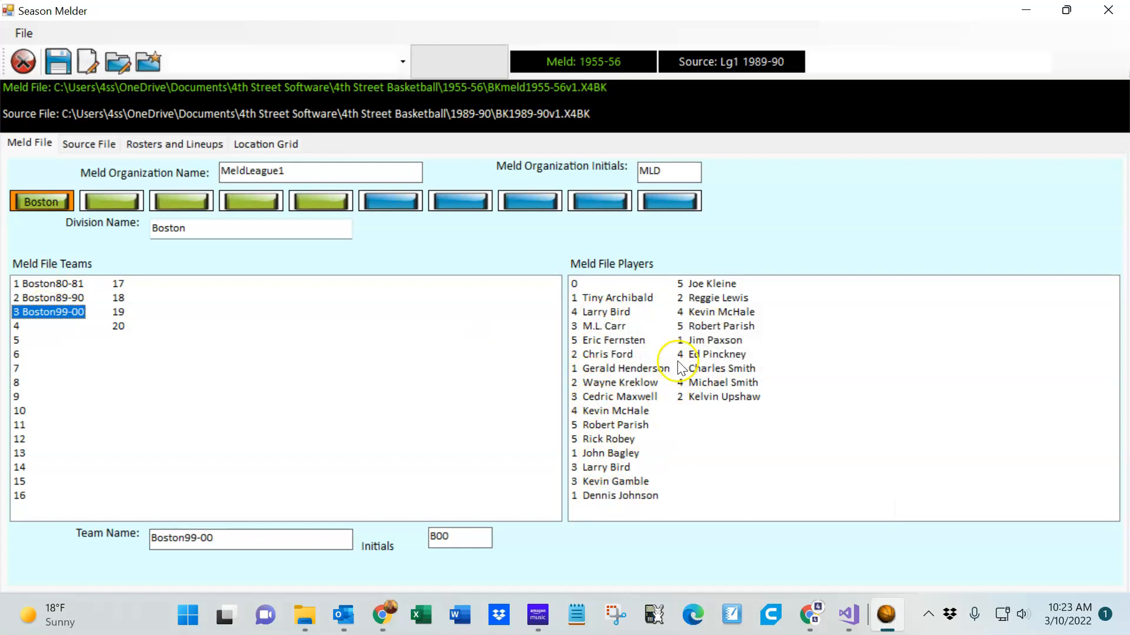
{"action": "mouse_move", "coordinate": [739, 345]}
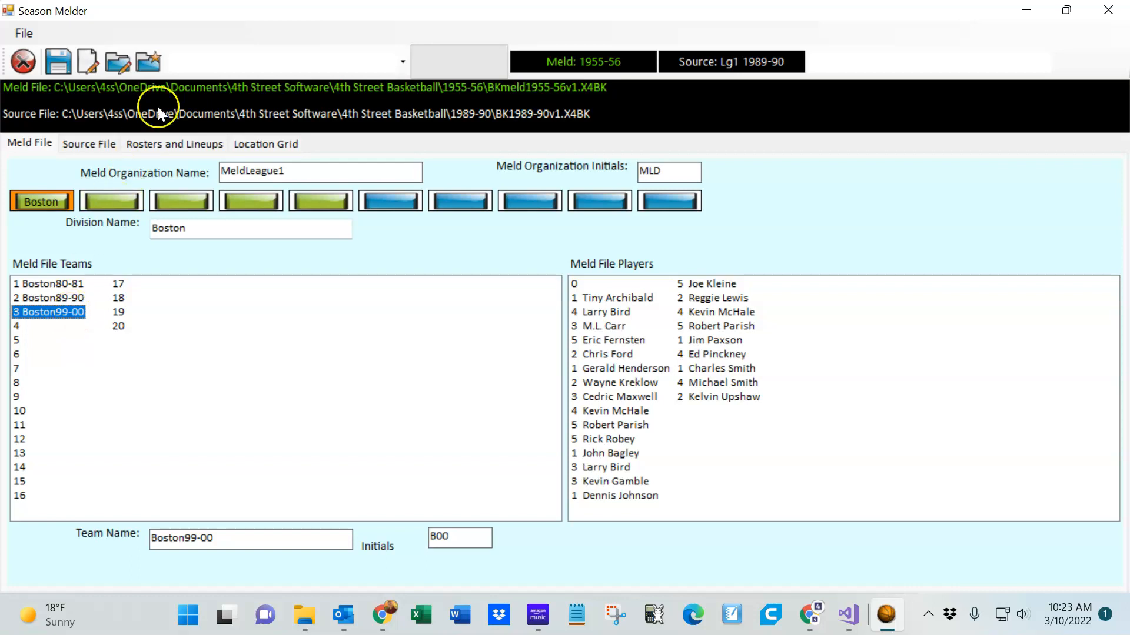
{"action": "left_click", "coordinate": [150, 66]}
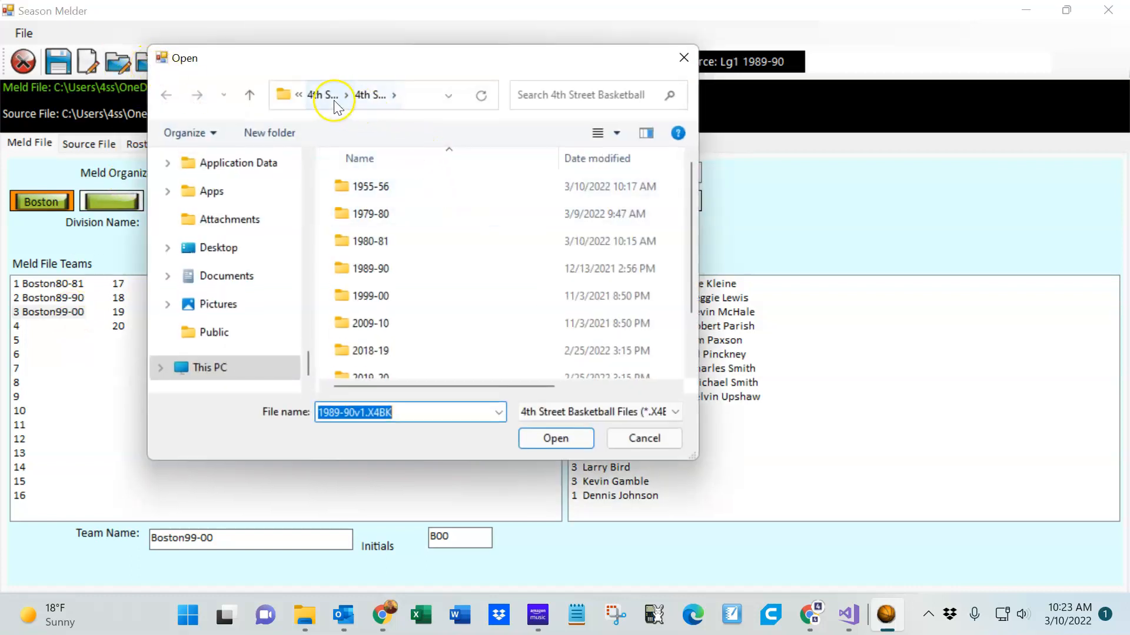
{"action": "scroll", "coordinate": [693, 330], "scroll_direction": "down", "scroll_amount": 2}
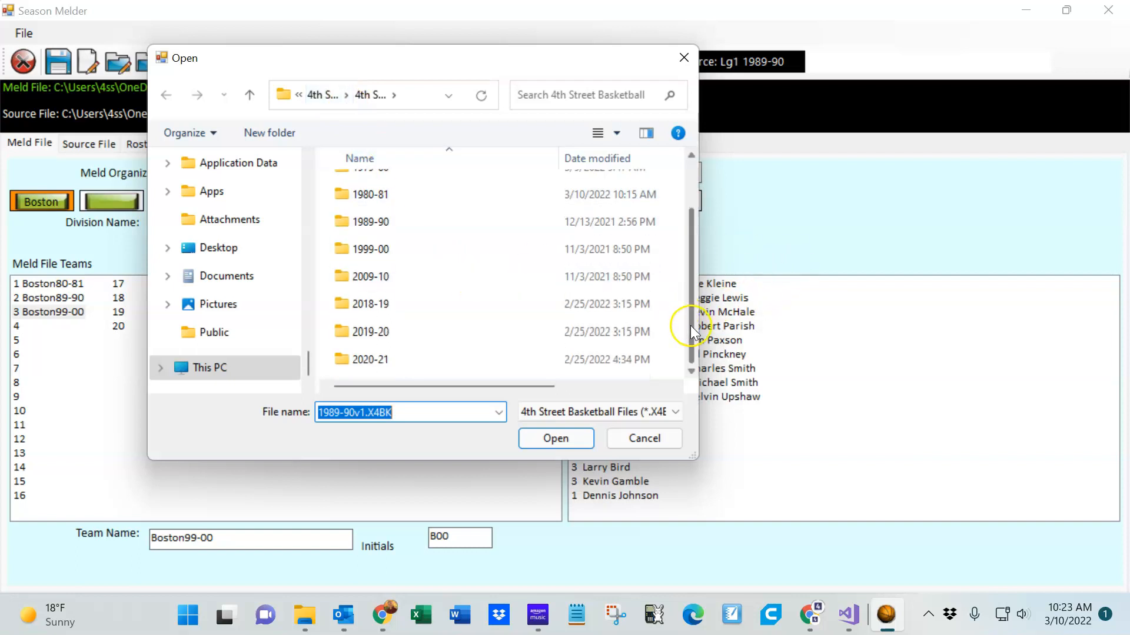
{"action": "double_click", "coordinate": [380, 227]}
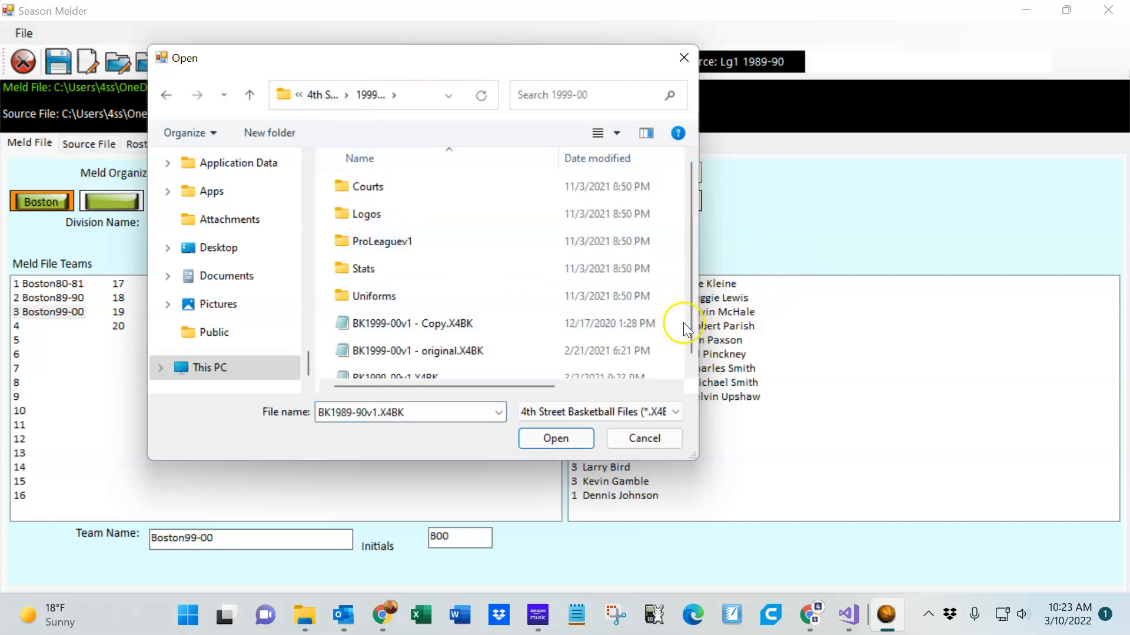
{"action": "scroll", "coordinate": [693, 339], "scroll_direction": "down", "scroll_amount": 1}
{"action": "double_click", "coordinate": [370, 366]}
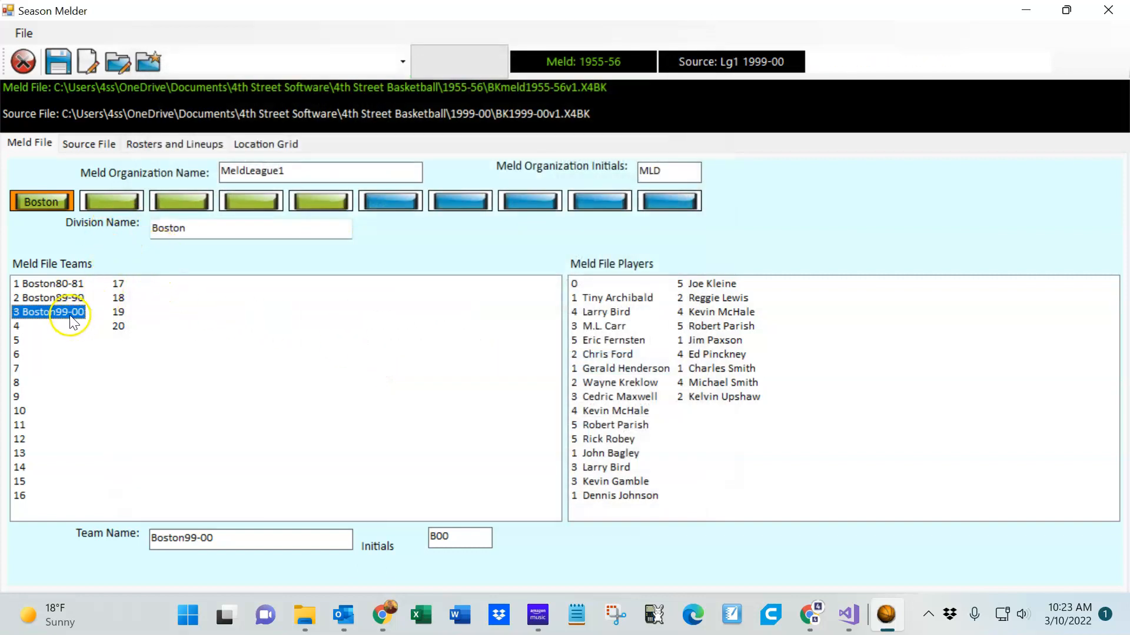
Transfer all 1999-00 Boston players to meld team Boston99-00
{"action": "left_click", "coordinate": [95, 144]}
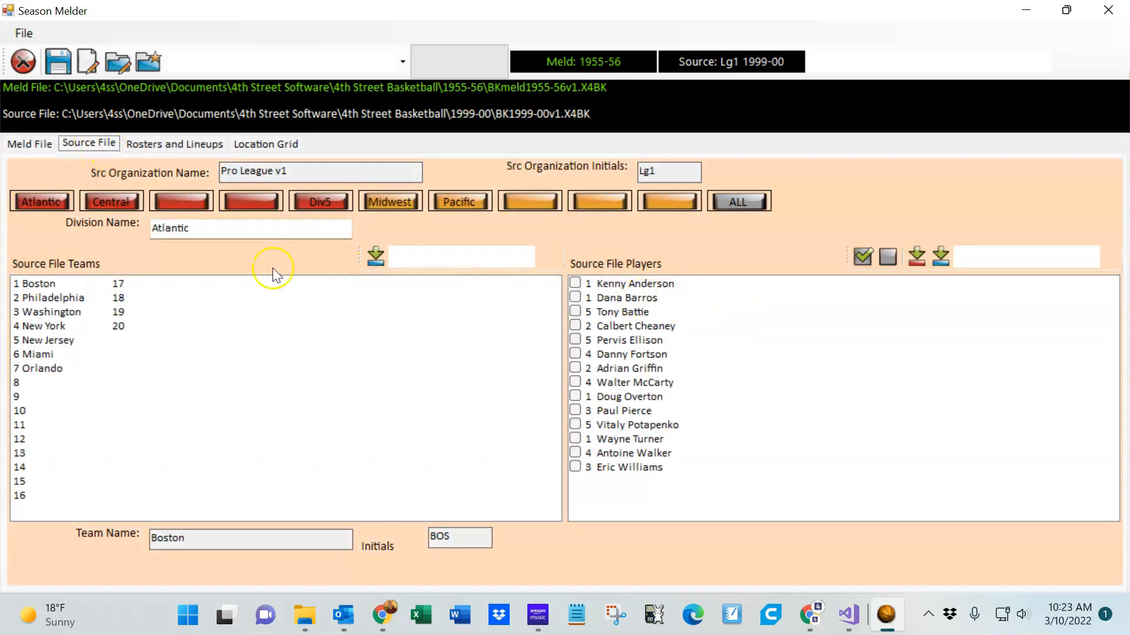
{"action": "left_click", "coordinate": [72, 283]}
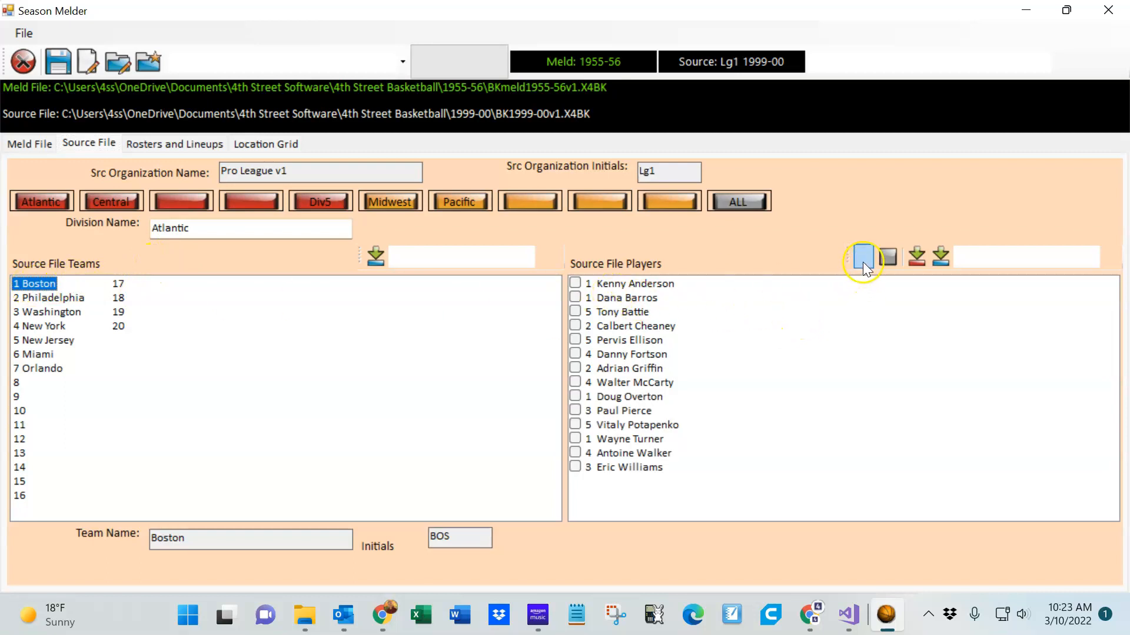
{"action": "left_click", "coordinate": [866, 256]}
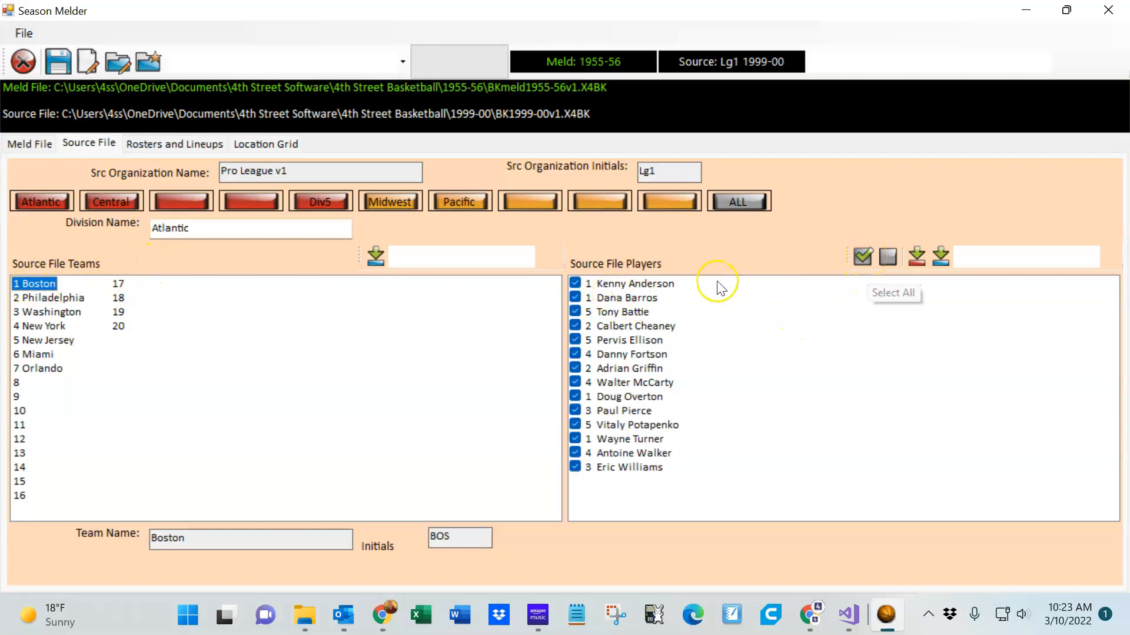
{"action": "left_click", "coordinate": [941, 256]}
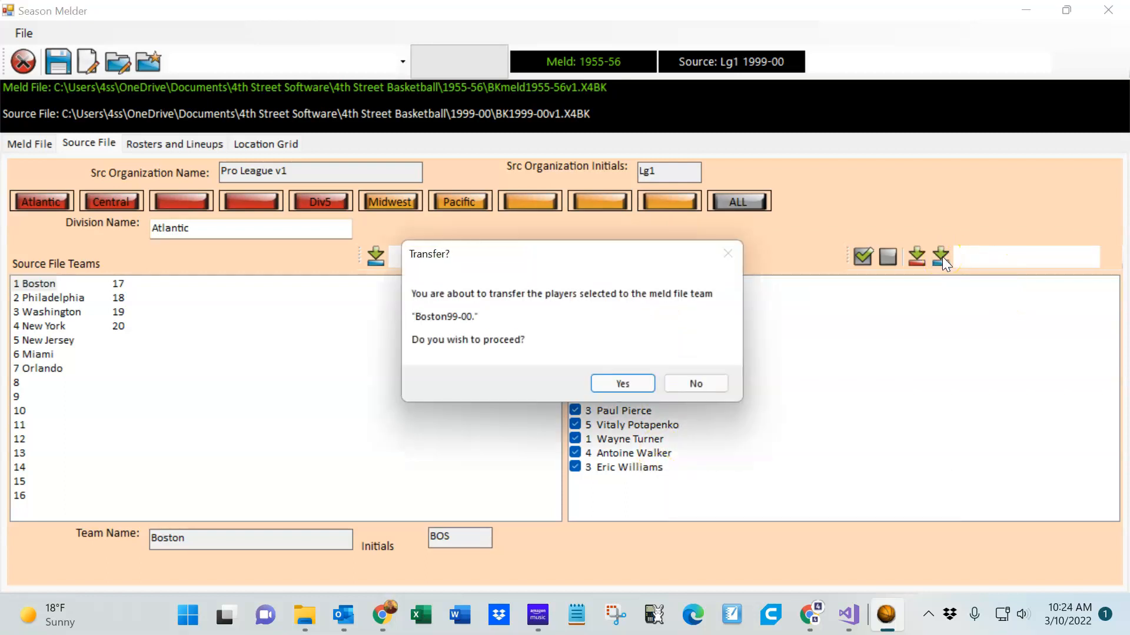
{"action": "left_click", "coordinate": [623, 383]}
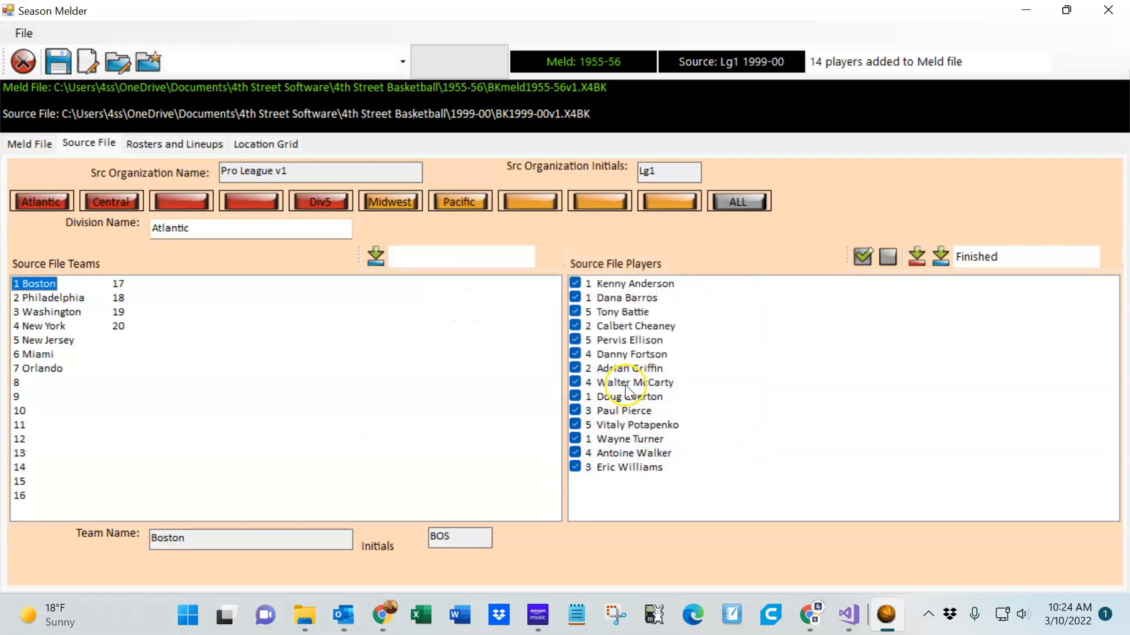
Check the updated meld file player list and exit Season Melder
{"action": "left_click", "coordinate": [31, 144]}
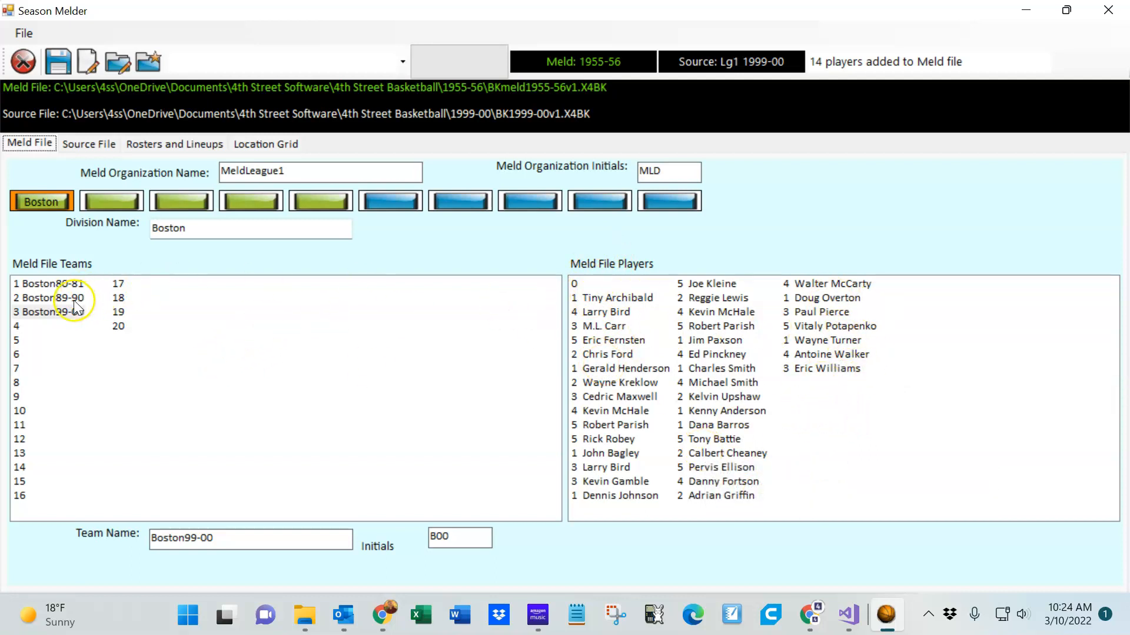
{"action": "left_click", "coordinate": [34, 299]}
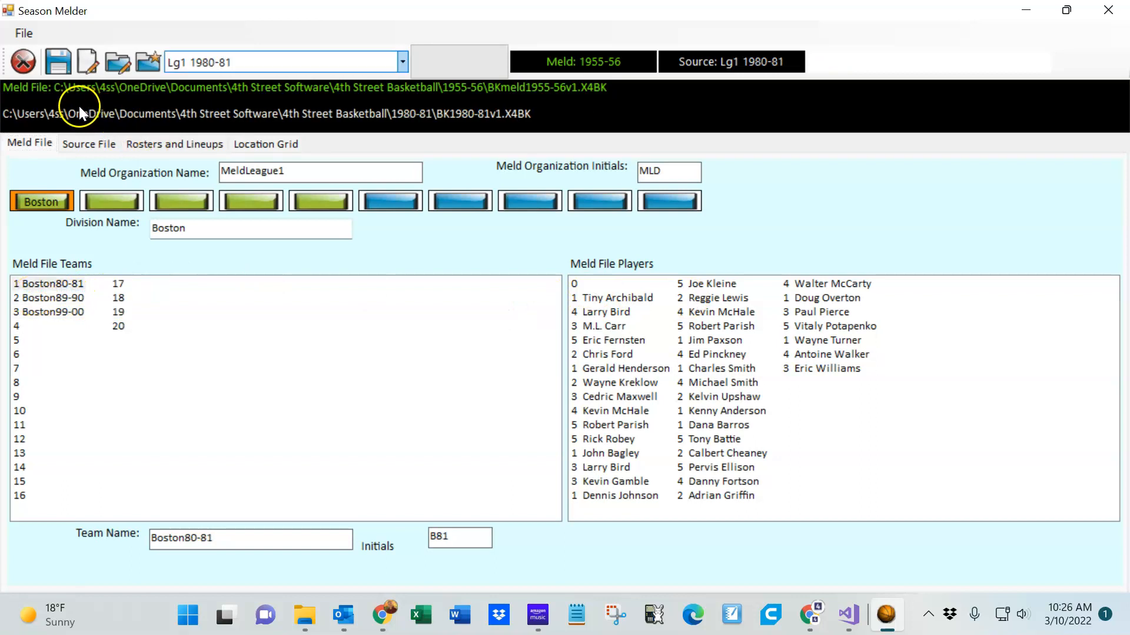
{"action": "left_click", "coordinate": [23, 61]}
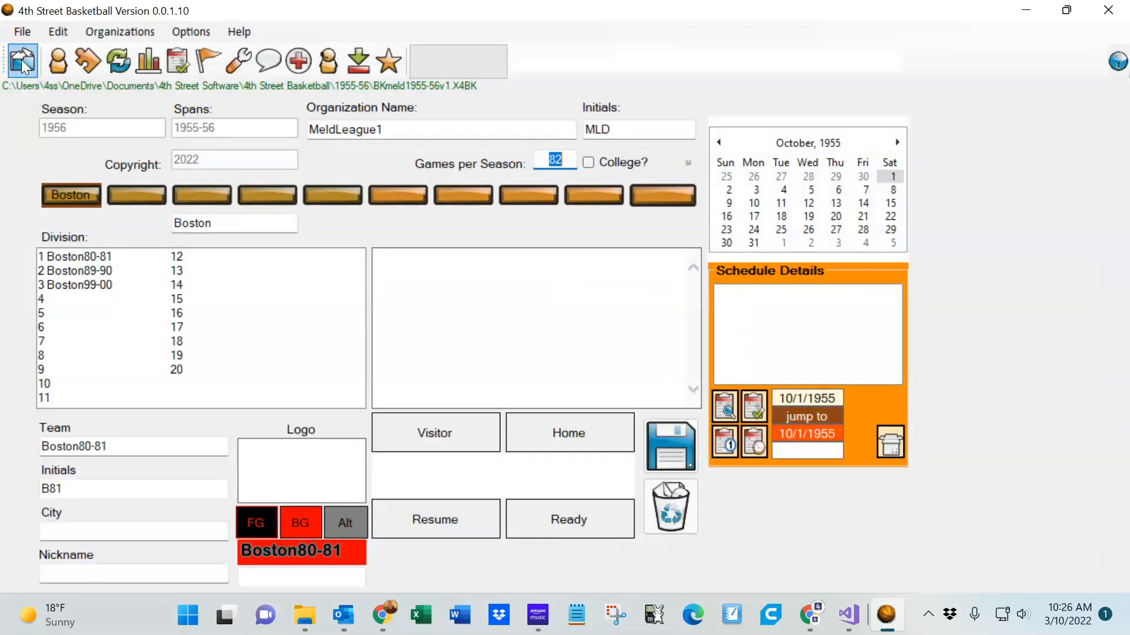
Review the Boston80-81, Boston89-90 and Boston99-00 rosters in Draft and Team Management, then return to team selection
{"action": "left_click", "coordinate": [98, 258]}
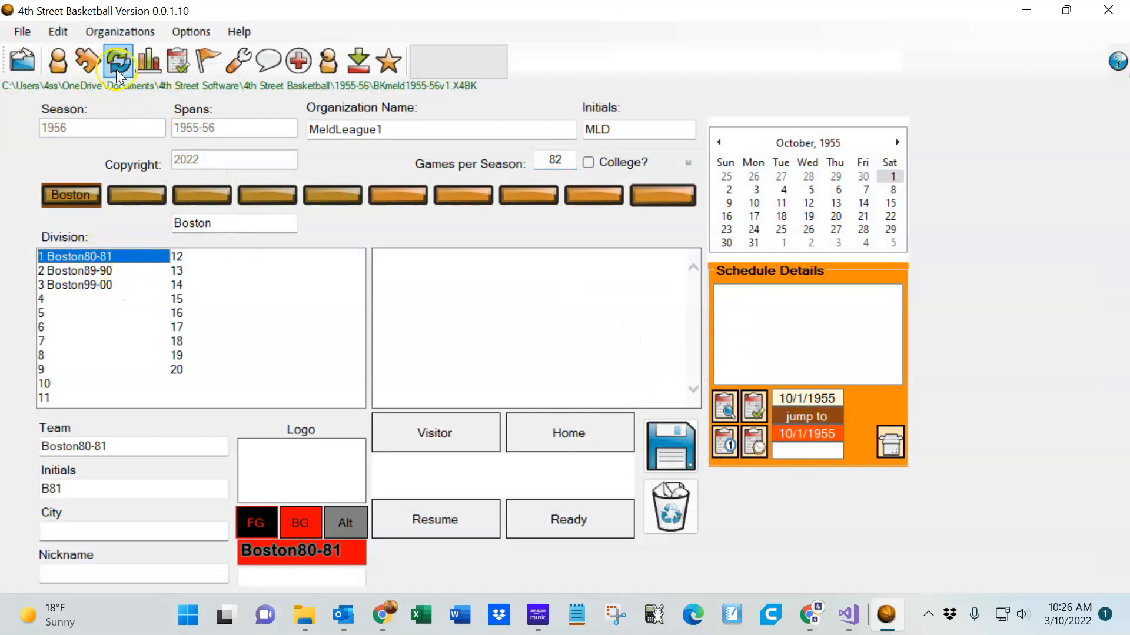
{"action": "left_click", "coordinate": [86, 59]}
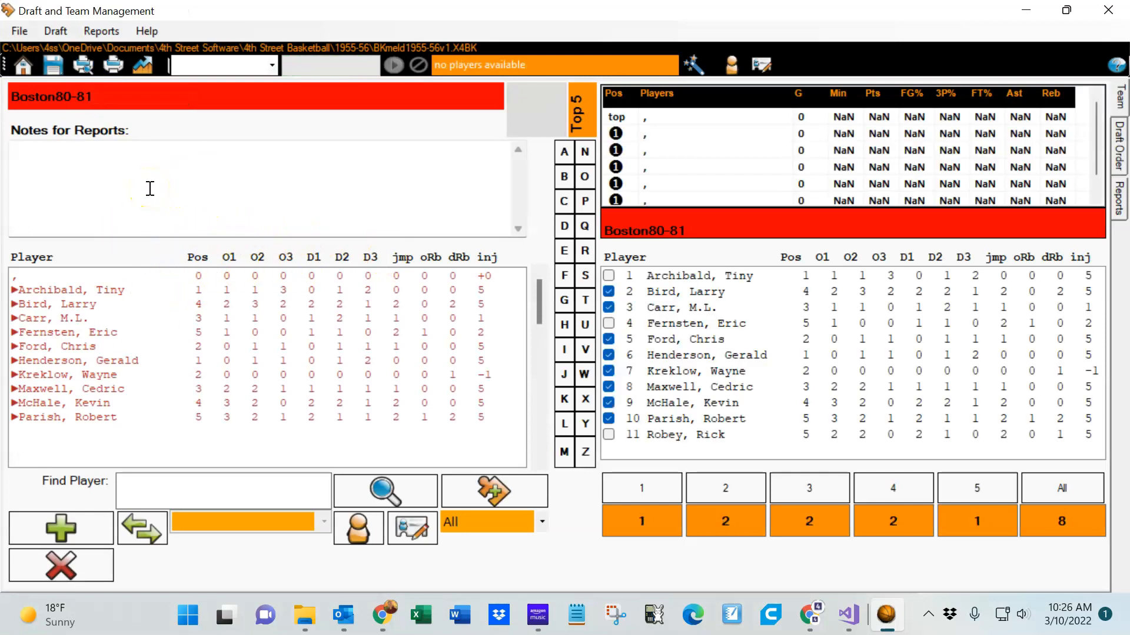
{"action": "left_click", "coordinate": [243, 67]}
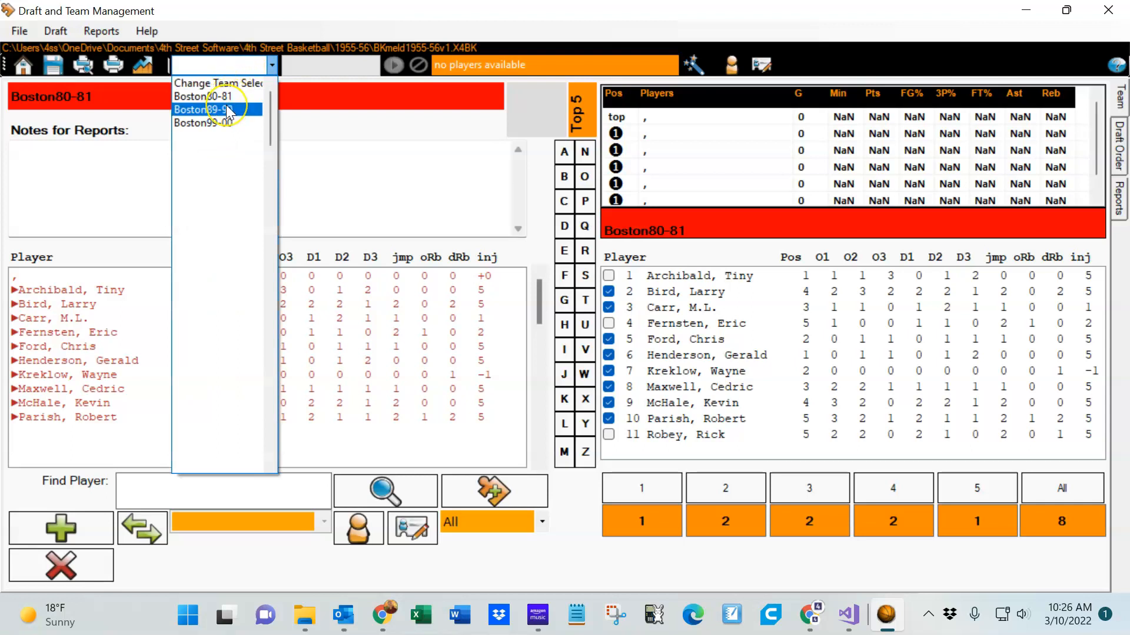
{"action": "left_click", "coordinate": [228, 110]}
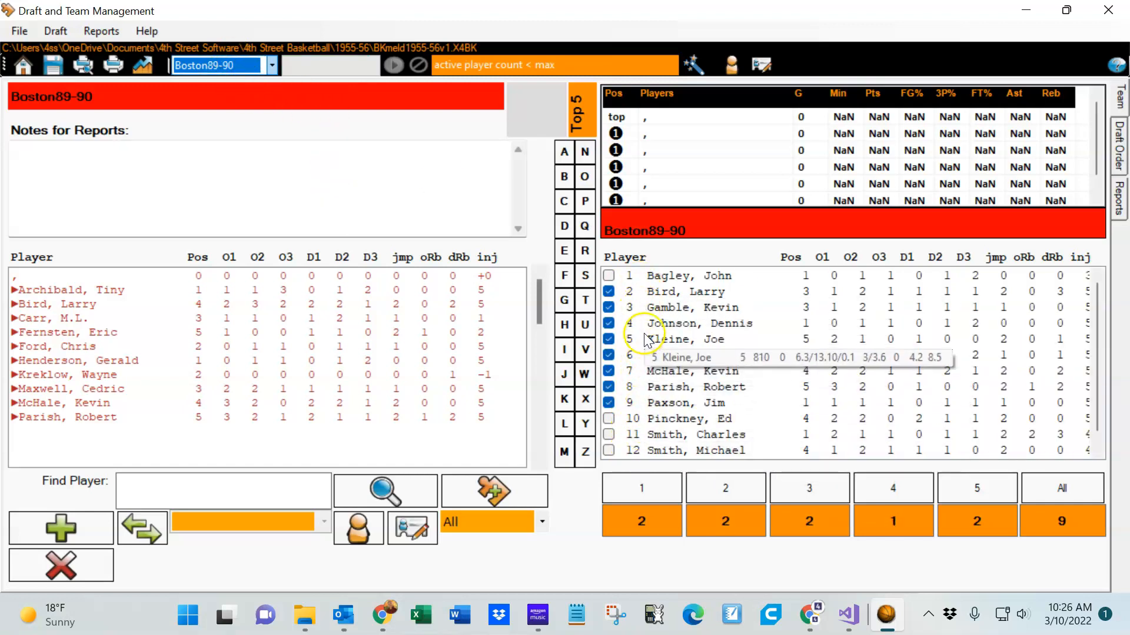
{"action": "left_click", "coordinate": [257, 66]}
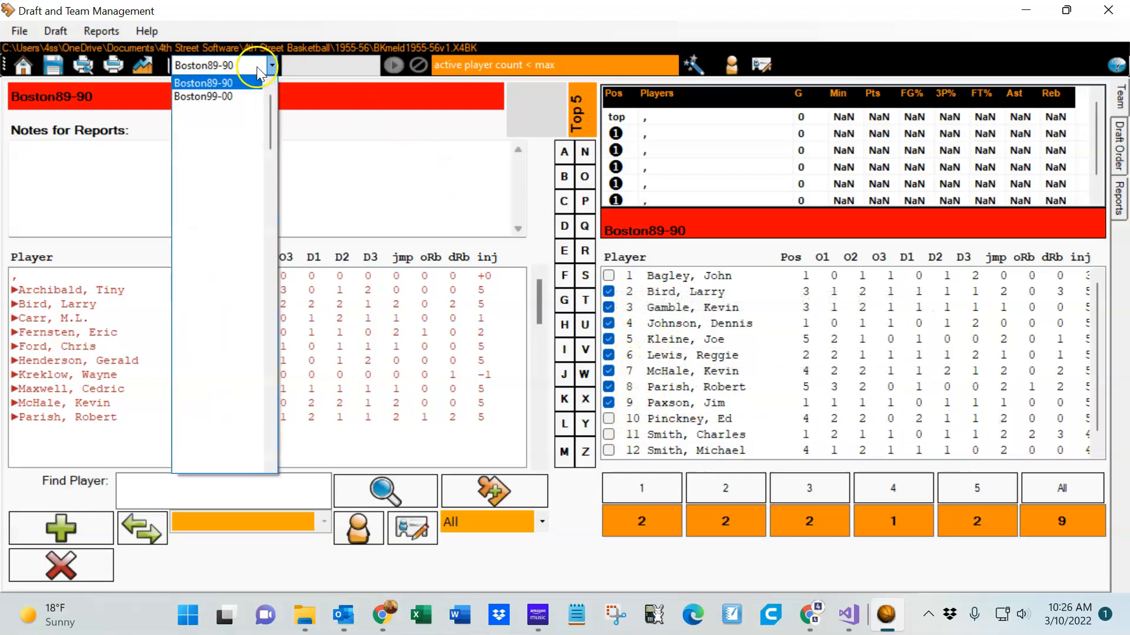
{"action": "left_click", "coordinate": [245, 95]}
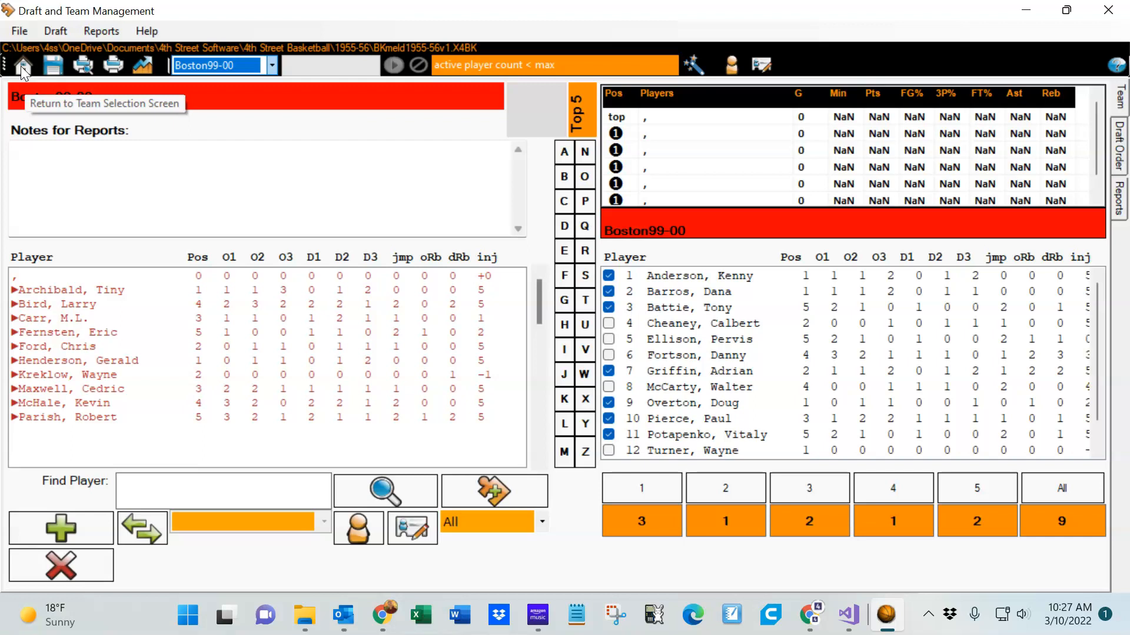
{"action": "left_click", "coordinate": [48, 276]}
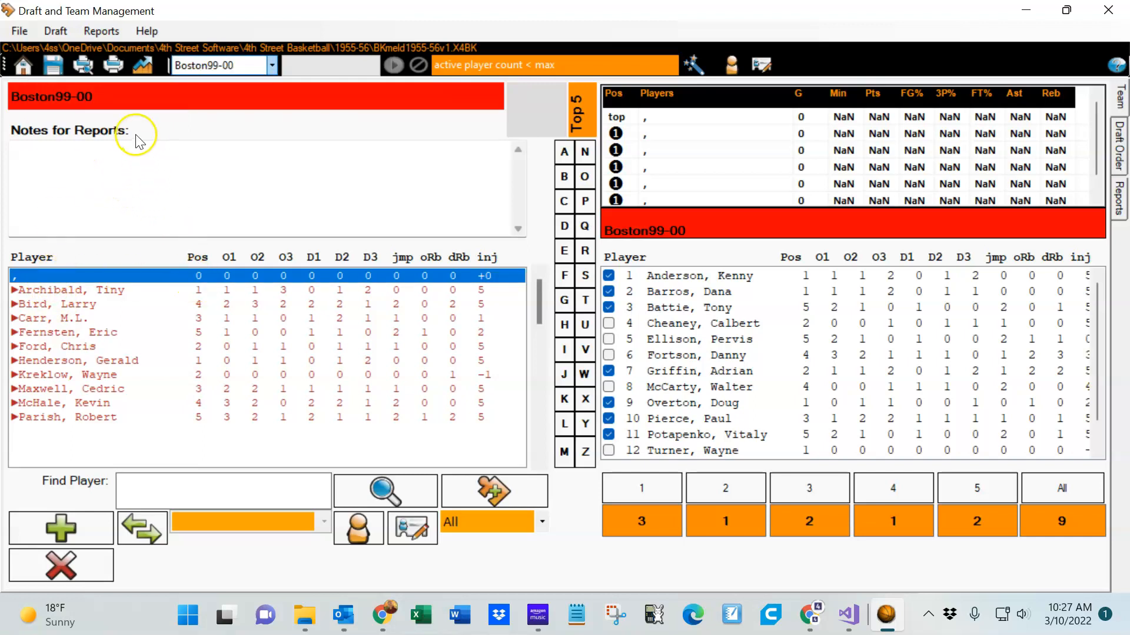
{"action": "left_click", "coordinate": [23, 64]}
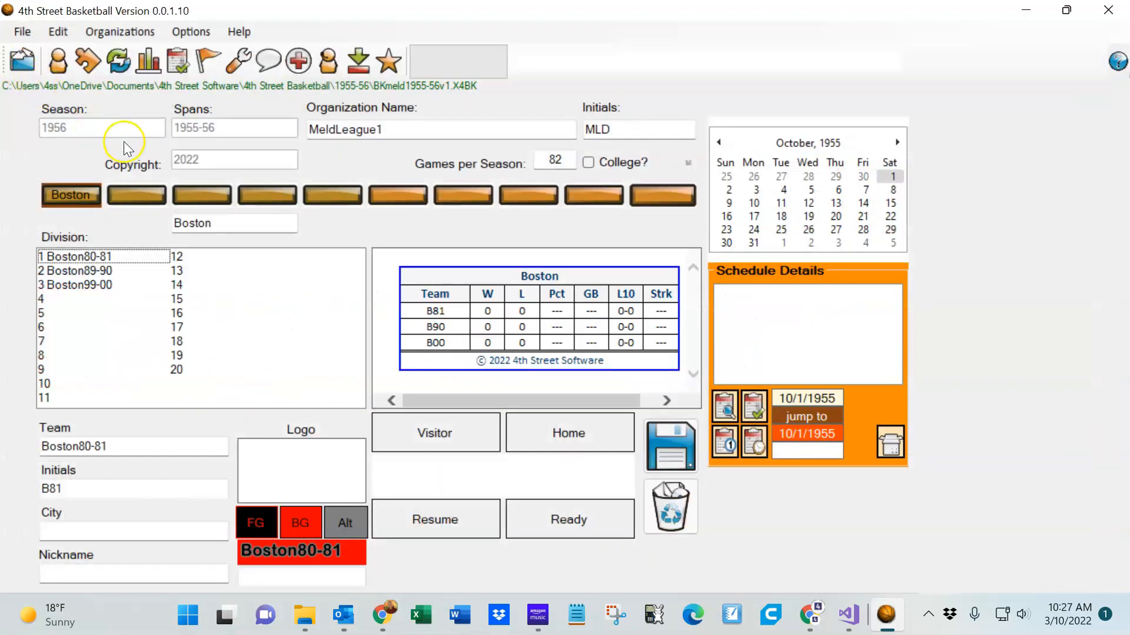
Open the Player Editor and delete the blank first player record
{"action": "left_click", "coordinate": [59, 66]}
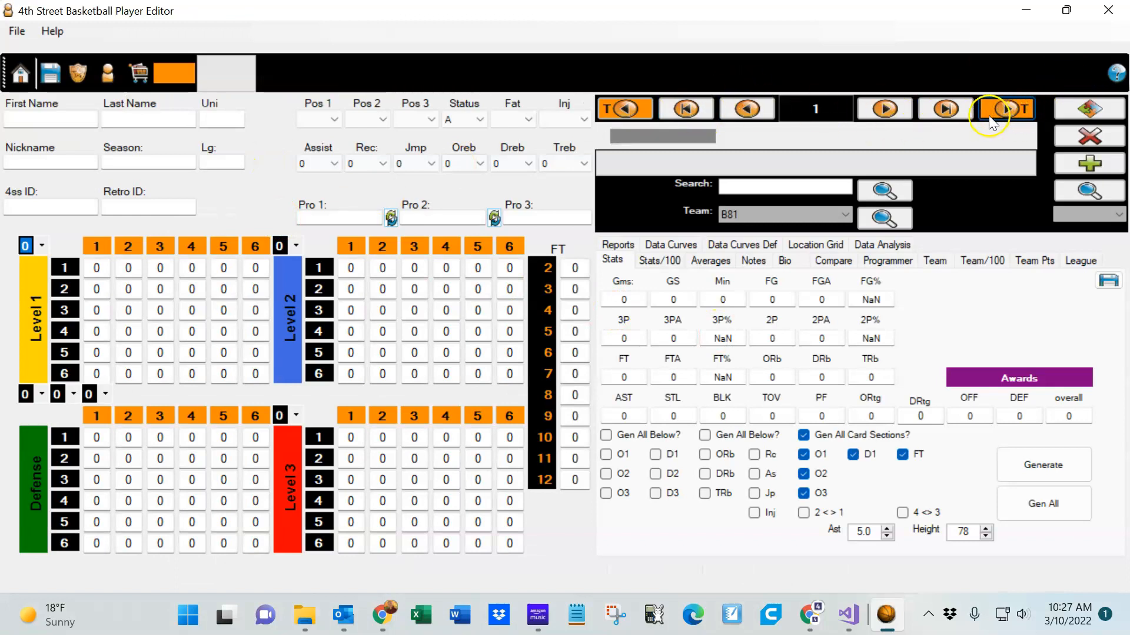
{"action": "left_click", "coordinate": [946, 110]}
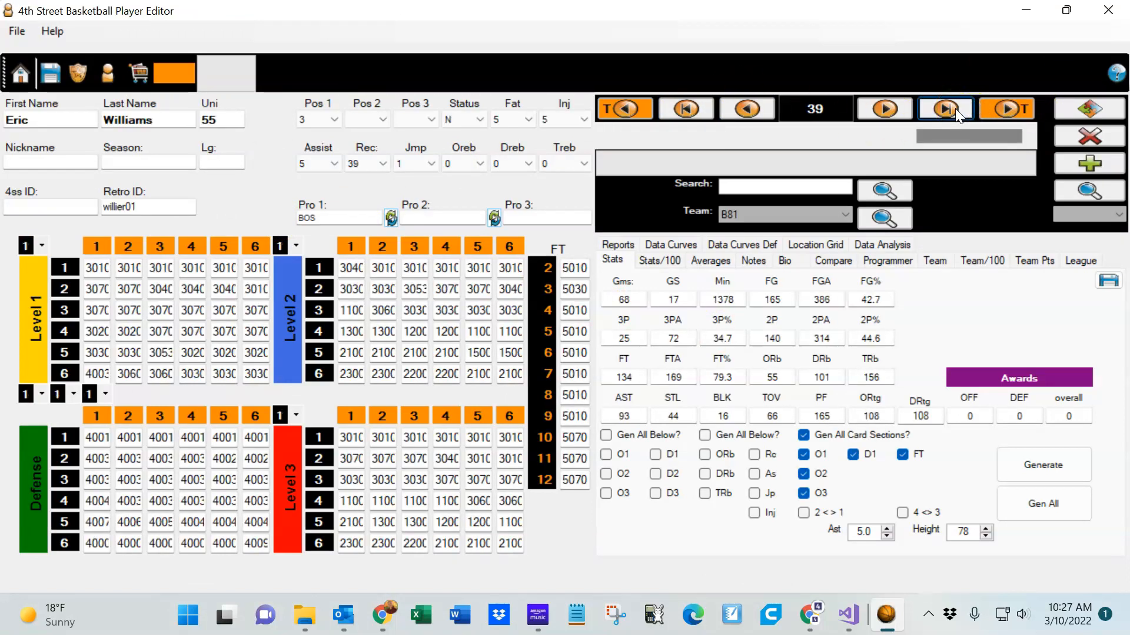
{"action": "left_click", "coordinate": [686, 109]}
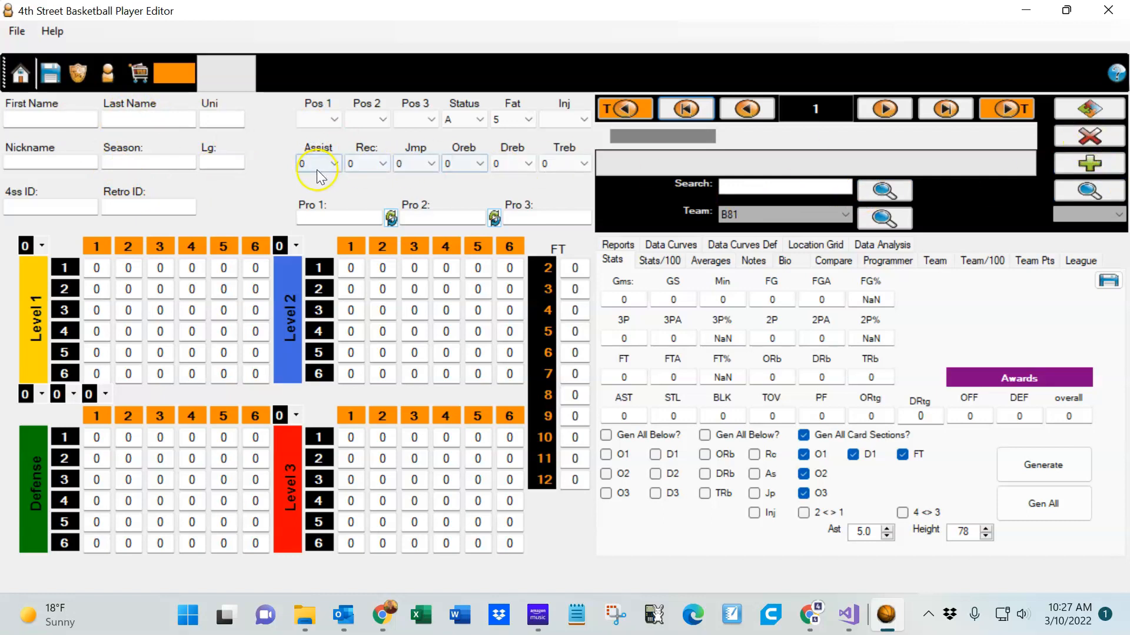
{"action": "left_click", "coordinate": [1063, 197]}
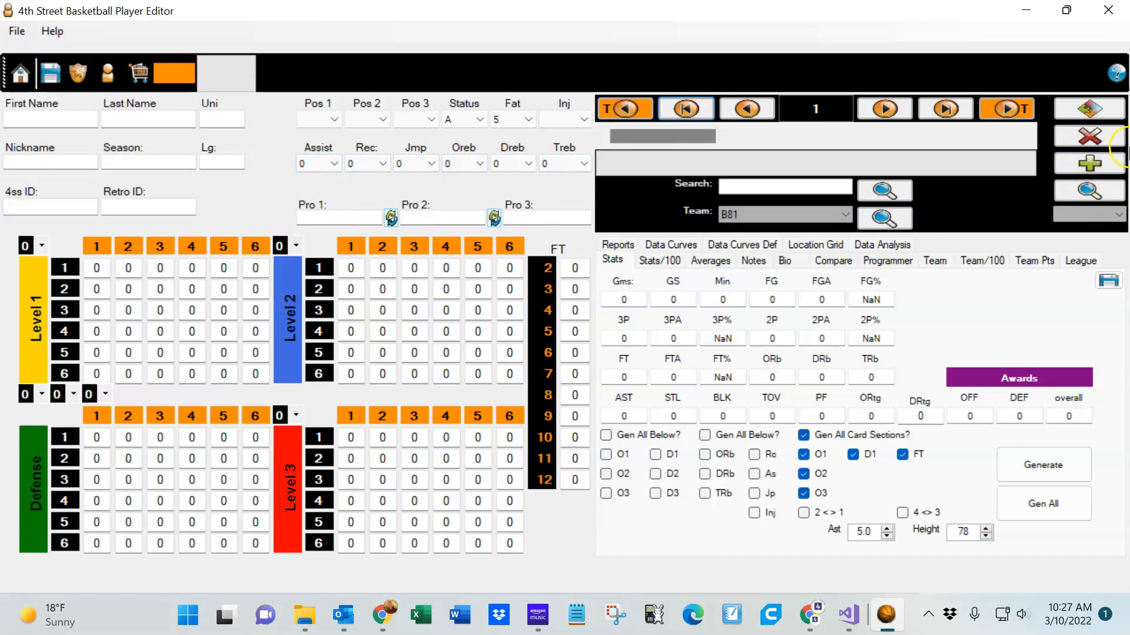
{"action": "left_click", "coordinate": [1089, 136]}
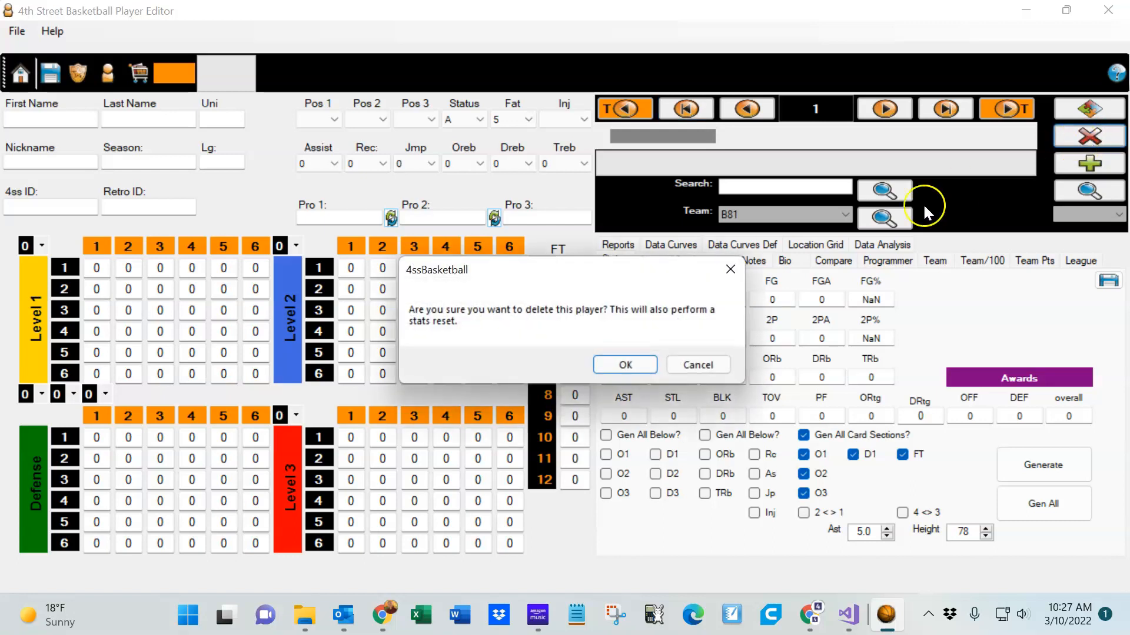
{"action": "left_click", "coordinate": [626, 366]}
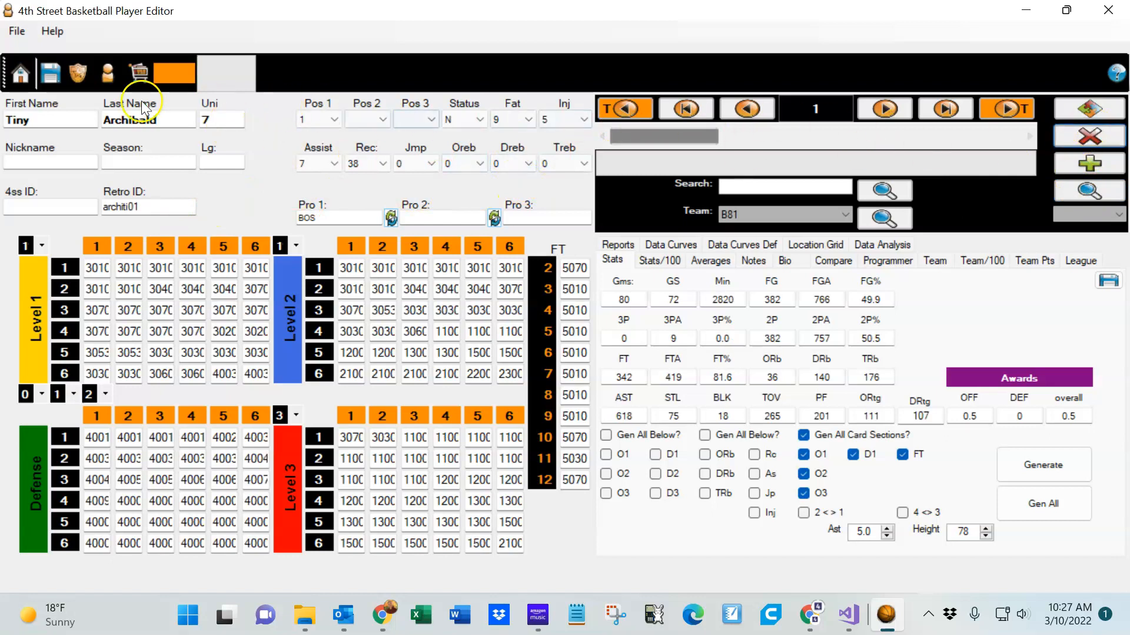
Step through the player records one by one to review each player
{"action": "left_click", "coordinate": [891, 106]}
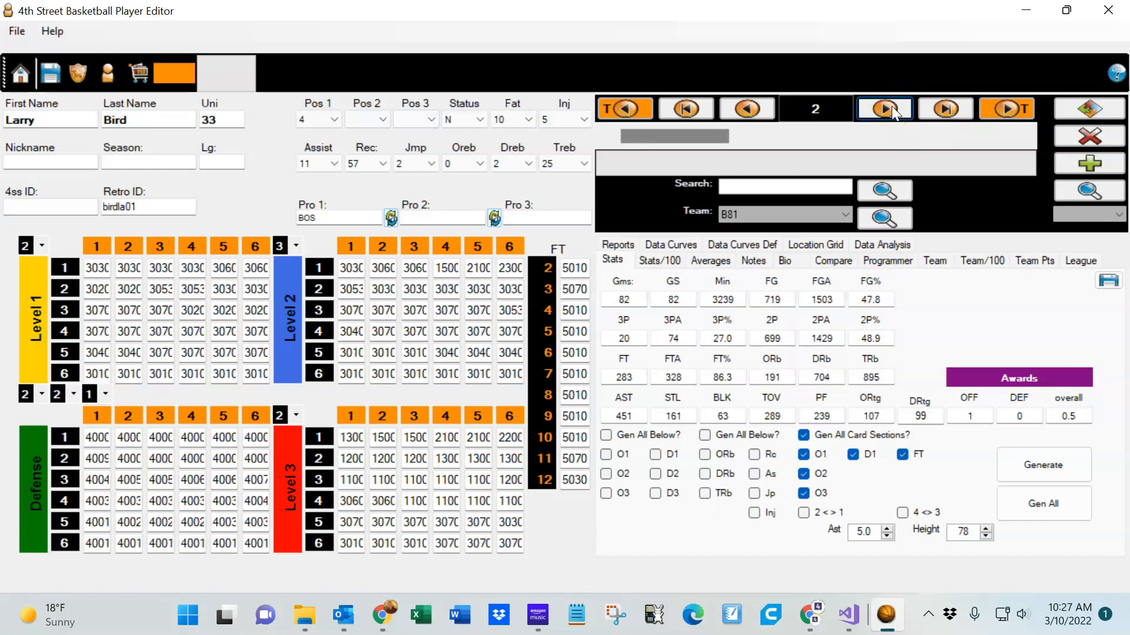
{"action": "left_click", "coordinate": [891, 105]}
{"action": "left_click", "coordinate": [891, 106]}
{"action": "left_click", "coordinate": [892, 106]}
{"action": "left_click", "coordinate": [891, 106]}
{"action": "left_click", "coordinate": [892, 106]}
{"action": "left_click", "coordinate": [892, 106]}
{"action": "left_click", "coordinate": [891, 105]}
{"action": "left_click", "coordinate": [891, 106]}
{"action": "left_click", "coordinate": [891, 106]}
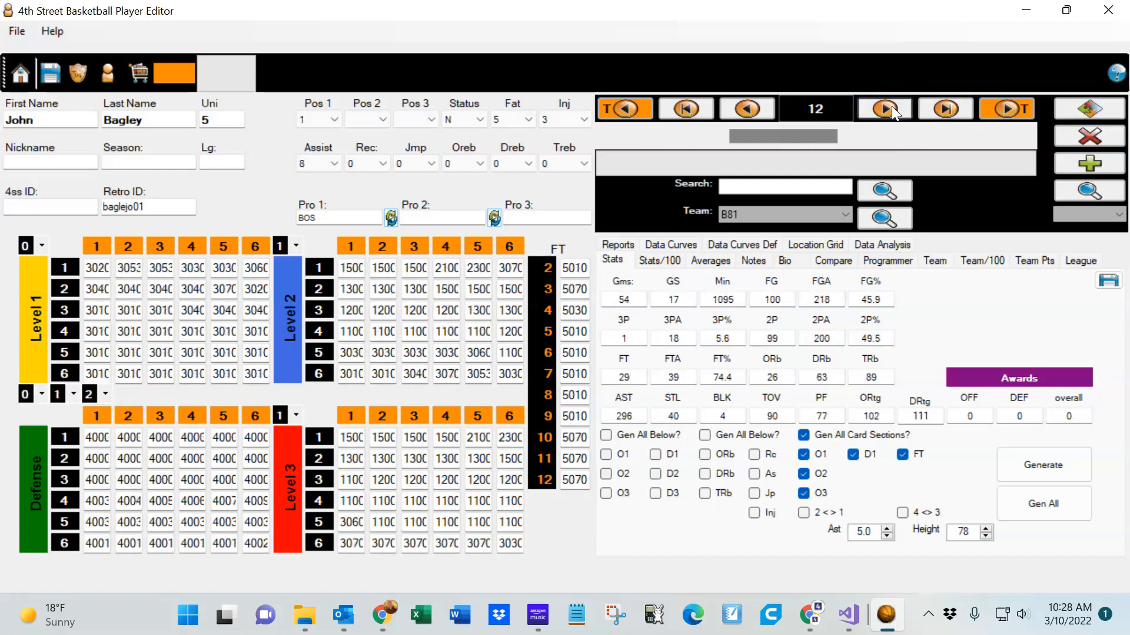
{"action": "left_click", "coordinate": [891, 106]}
{"action": "left_click", "coordinate": [892, 105]}
{"action": "left_click", "coordinate": [891, 106]}
{"action": "left_click", "coordinate": [891, 106]}
{"action": "left_click", "coordinate": [892, 106]}
{"action": "left_click", "coordinate": [891, 106]}
{"action": "left_click", "coordinate": [892, 106]}
{"action": "left_click", "coordinate": [892, 106]}
{"action": "left_click", "coordinate": [891, 106]}
{"action": "left_click", "coordinate": [892, 106]}
{"action": "left_click", "coordinate": [892, 106]}
{"action": "left_click", "coordinate": [891, 106]}
{"action": "left_click", "coordinate": [892, 106]}
{"action": "left_click", "coordinate": [891, 106]}
{"action": "left_click", "coordinate": [890, 107]}
{"action": "left_click", "coordinate": [889, 107]}
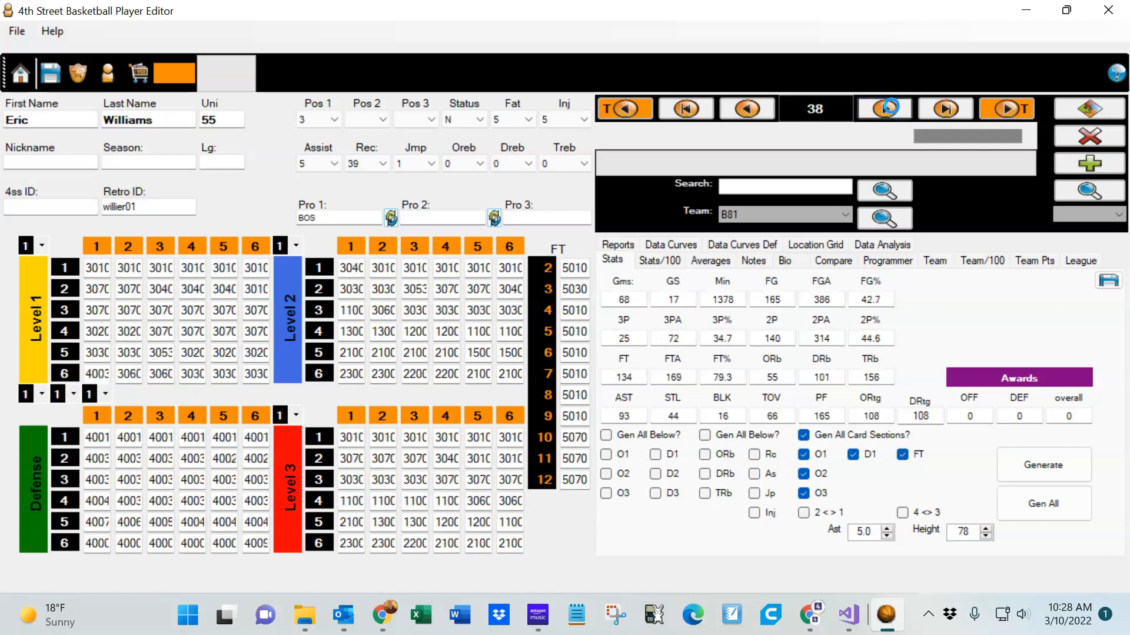
{"action": "left_click", "coordinate": [890, 107]}
{"action": "left_click", "coordinate": [589, 361]}
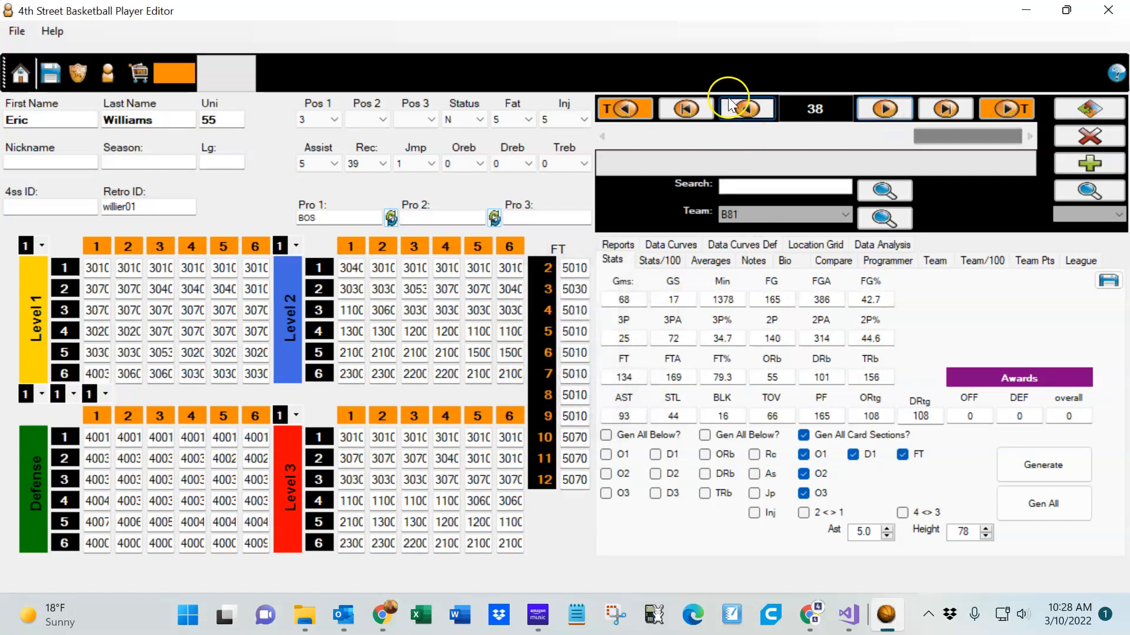